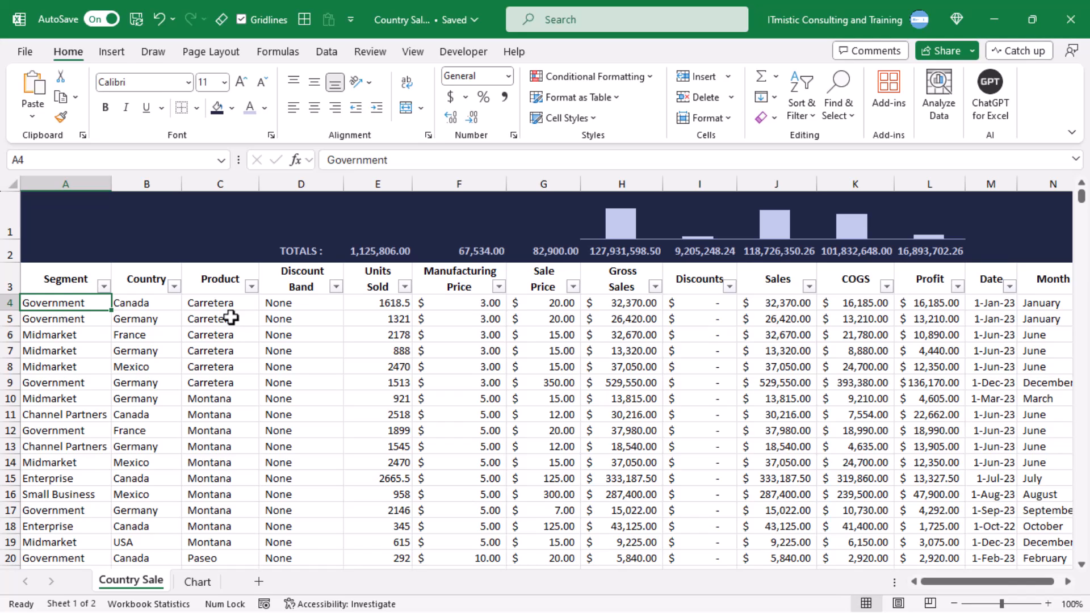
Create a new temporary sheet view on Country Sale and filter the Product column to VTT only.
left_click(413, 51)
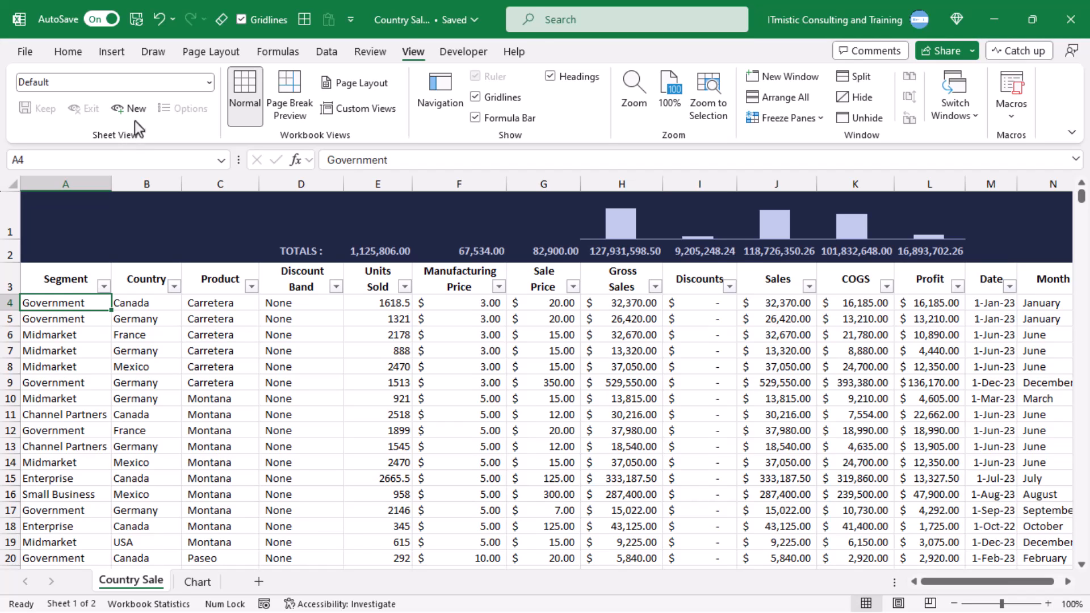
left_click(131, 107)
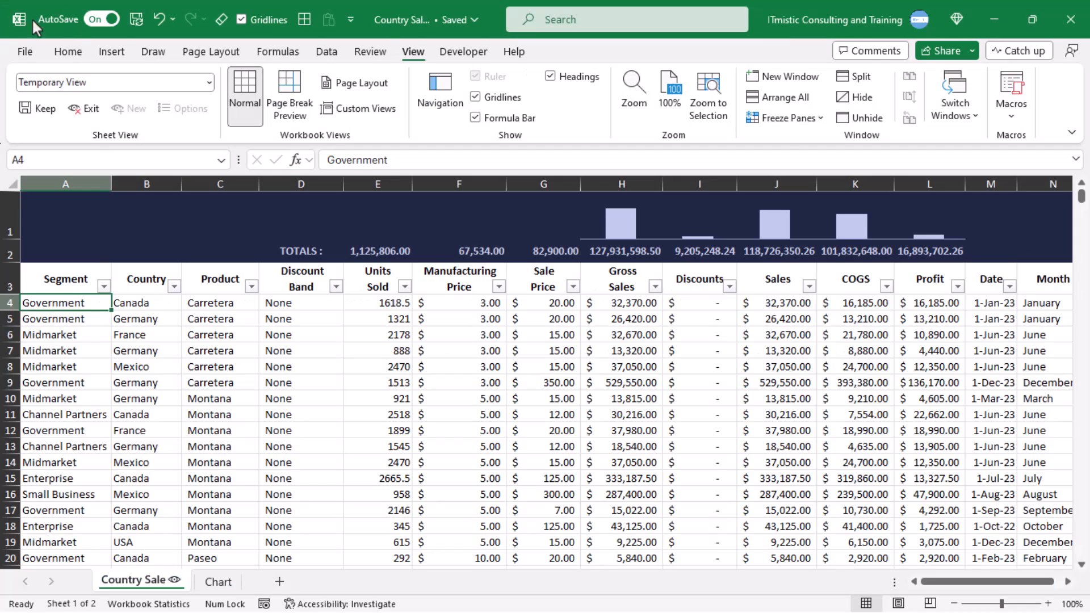
left_click(252, 288)
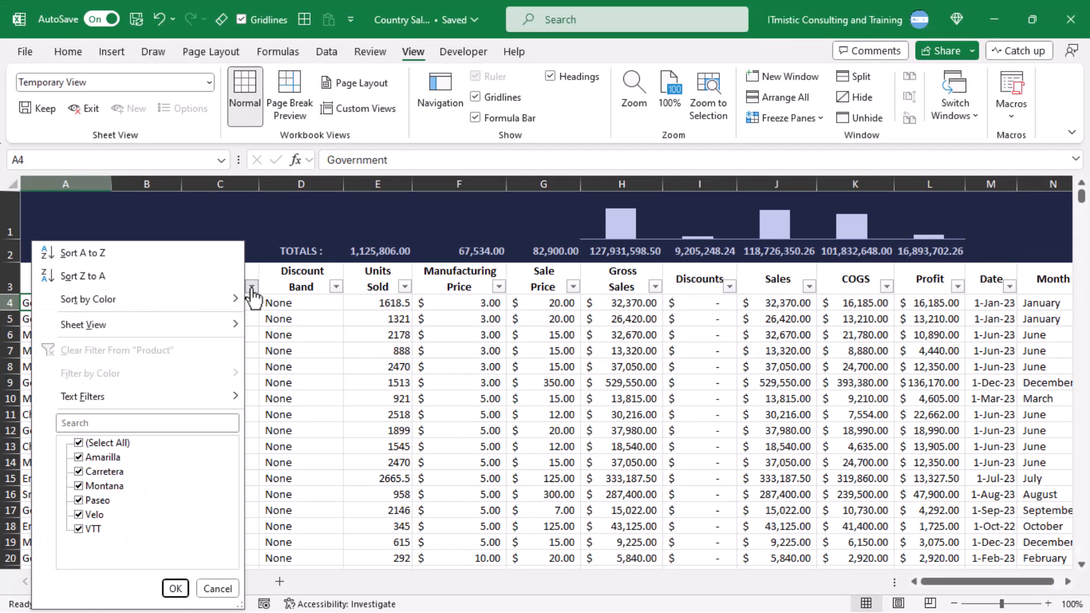
left_click(80, 443)
left_click(80, 529)
left_click(175, 589)
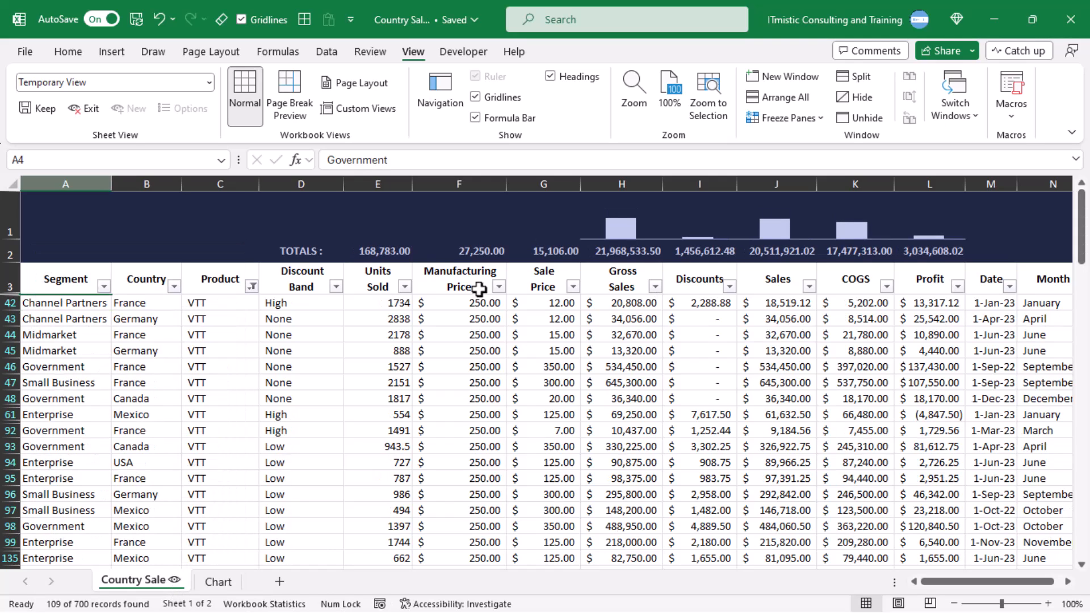
Filter the Country column to Canada only.
left_click(175, 286)
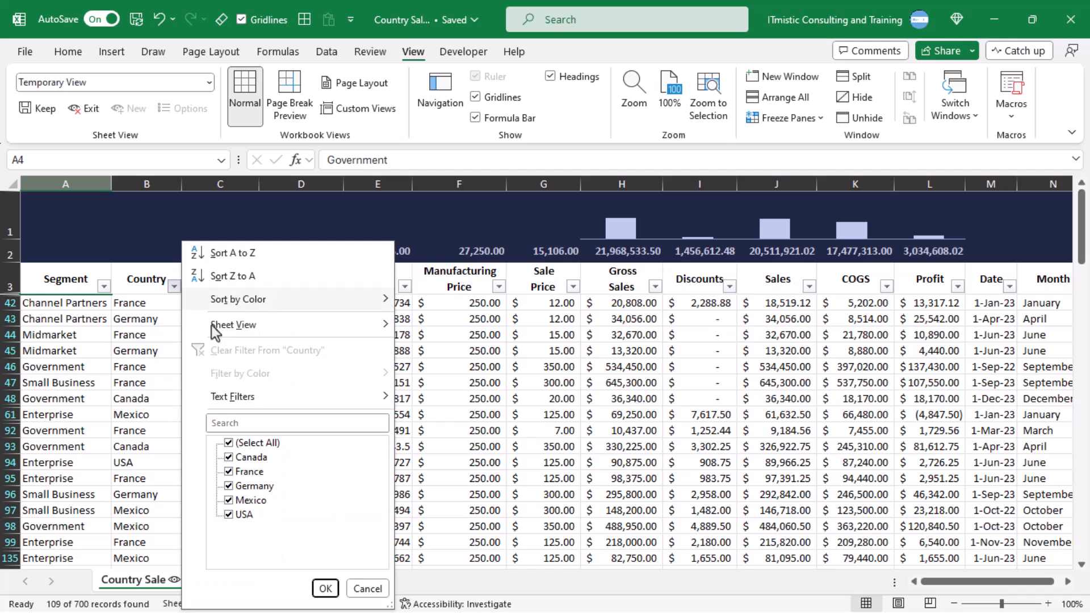
left_click(228, 442)
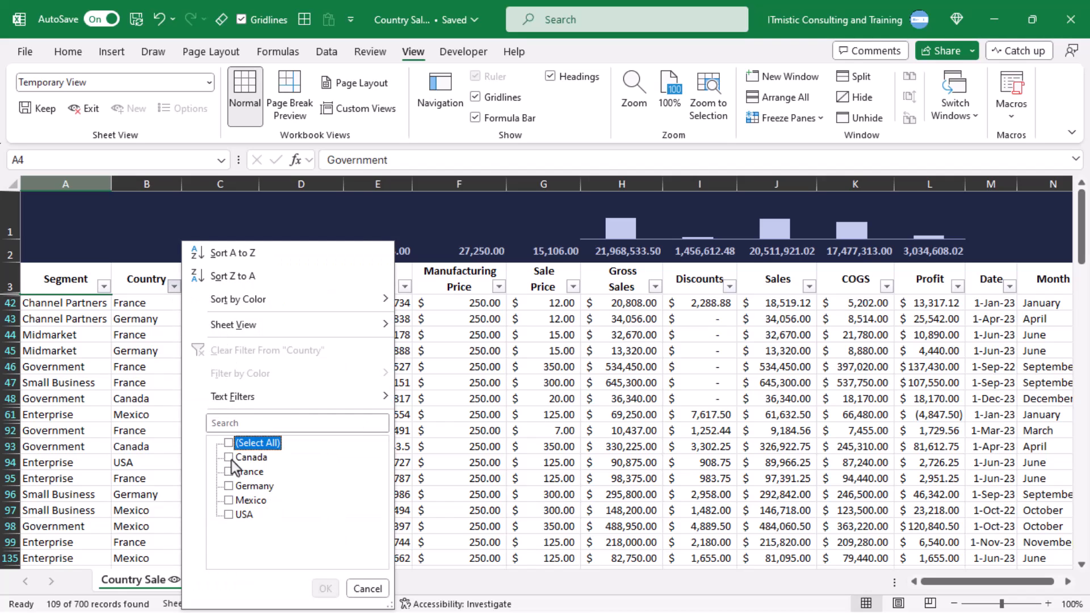
left_click(229, 457)
left_click(321, 588)
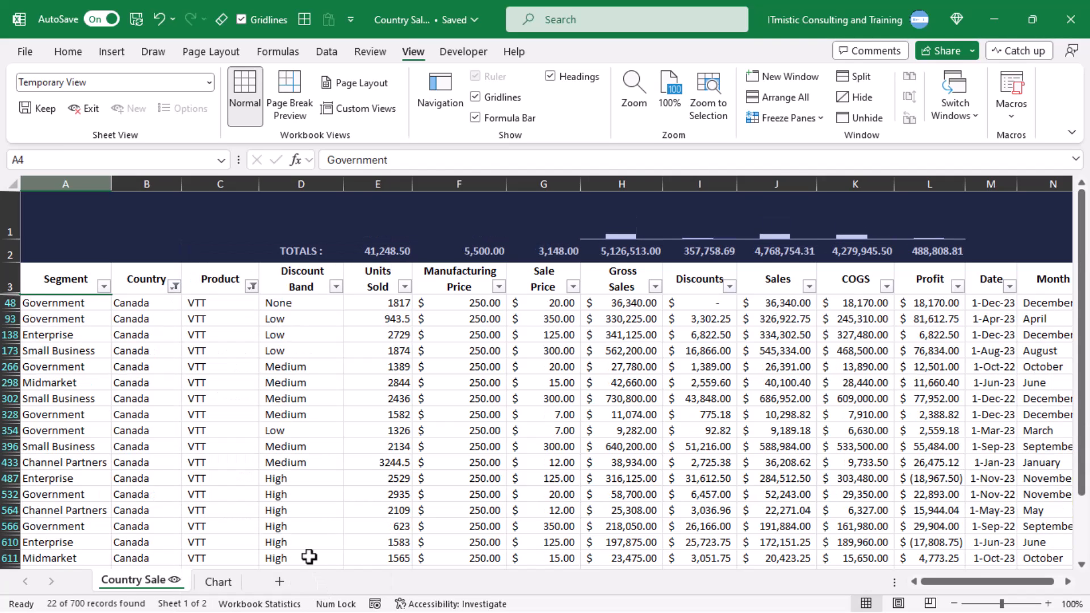
Filter the Segment column to Channel Partners and Midmarket.
left_click(103, 286)
left_click(166, 444)
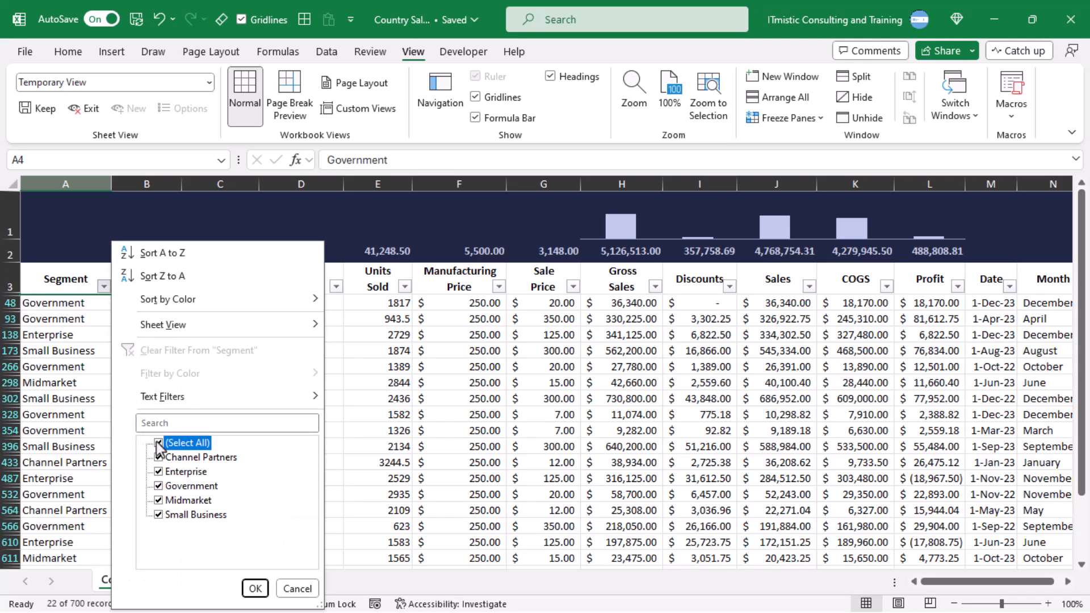
left_click(159, 461)
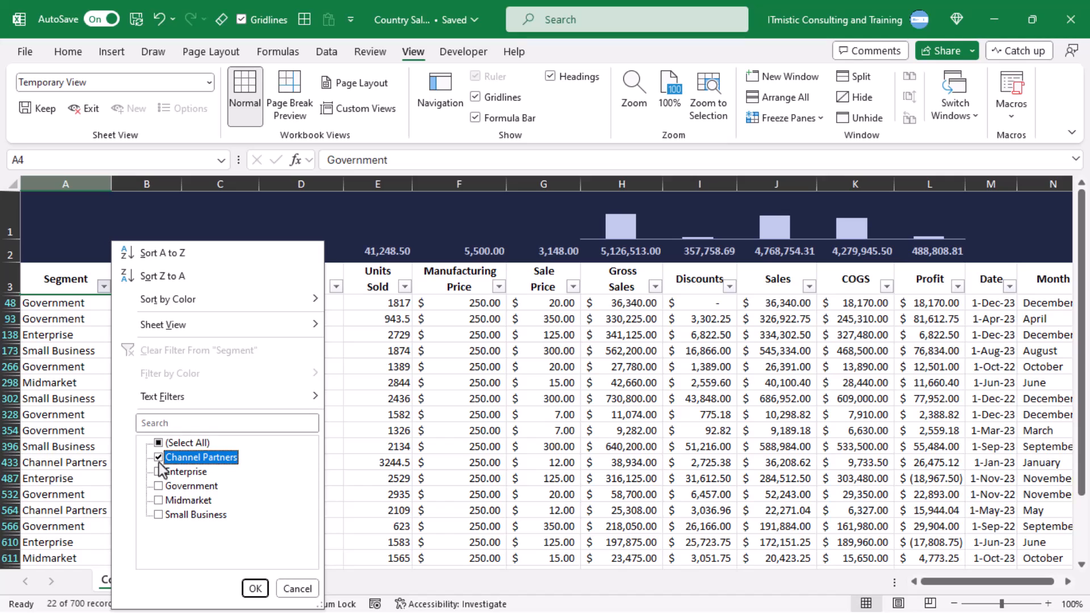
left_click(158, 500)
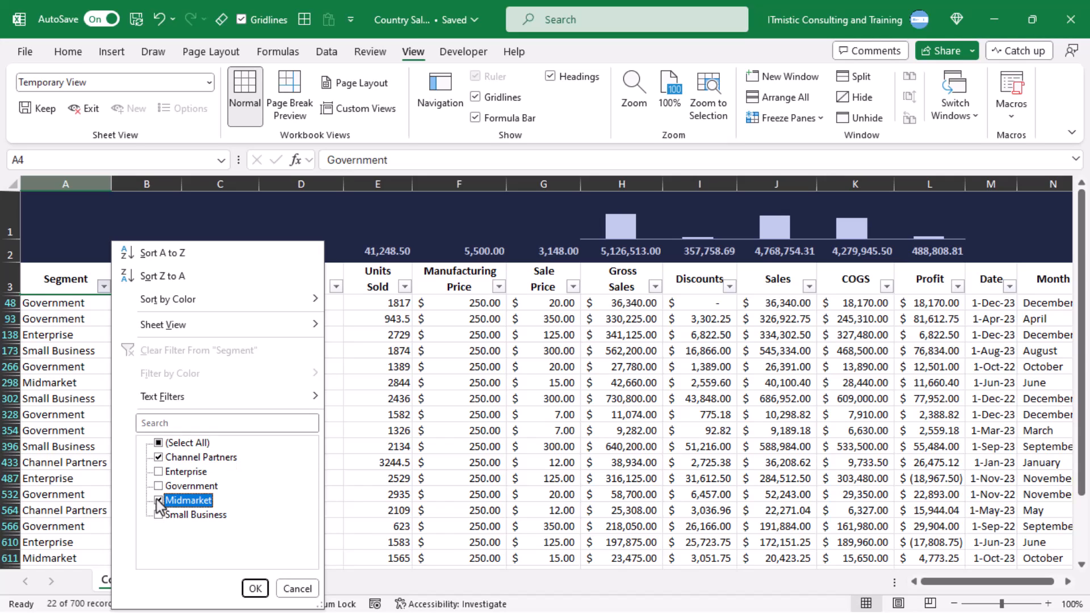
left_click(253, 588)
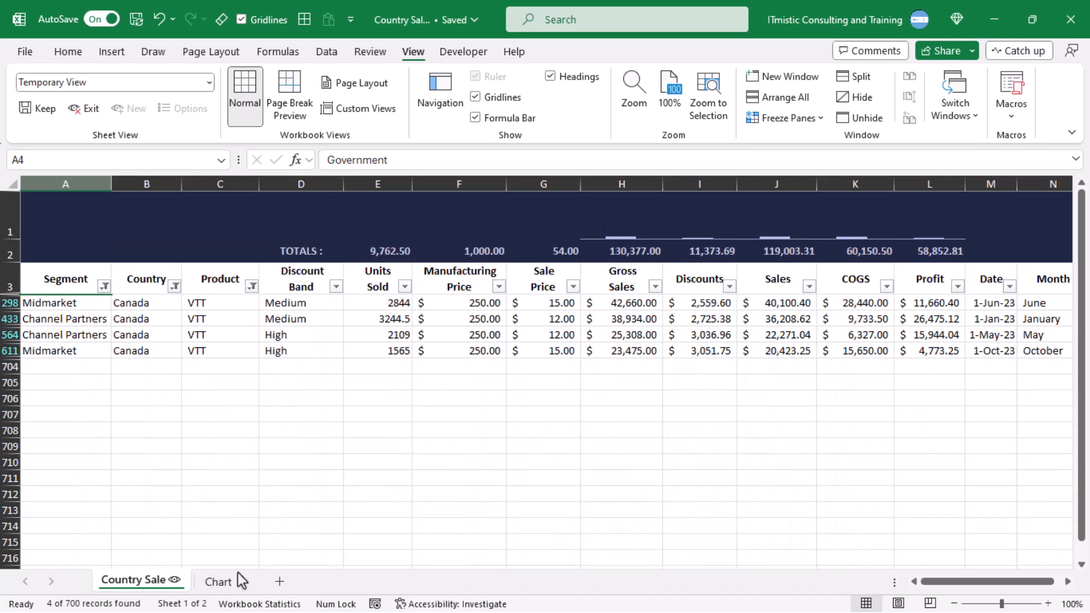
Examine the totals row from Units Sold to Profit for the filtered records.
left_click(80, 303)
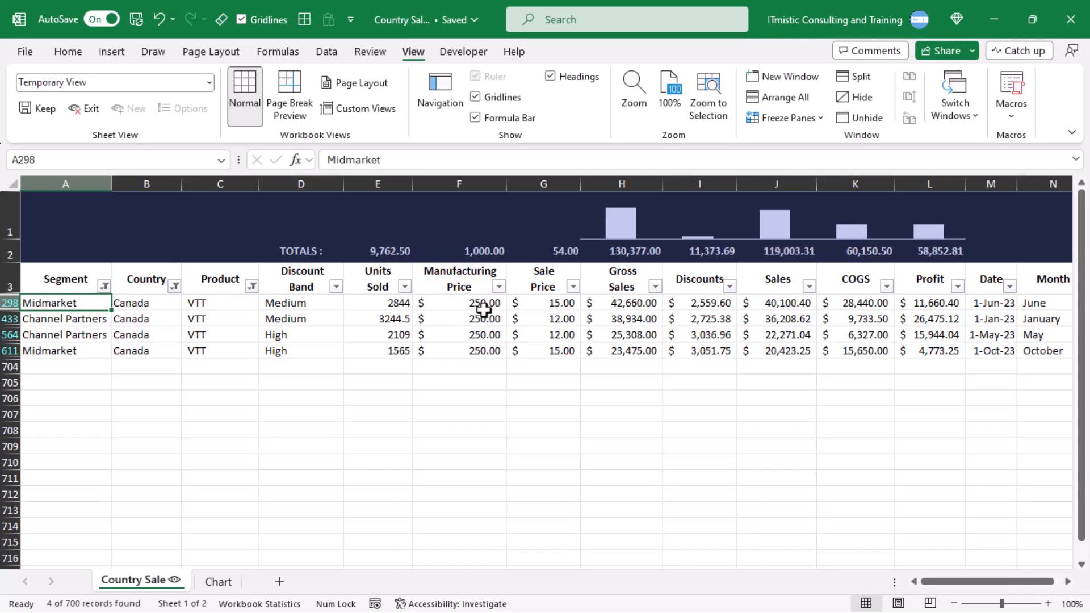
left_click(395, 251)
left_click_drag(395, 251, 930, 250)
left_click(931, 250)
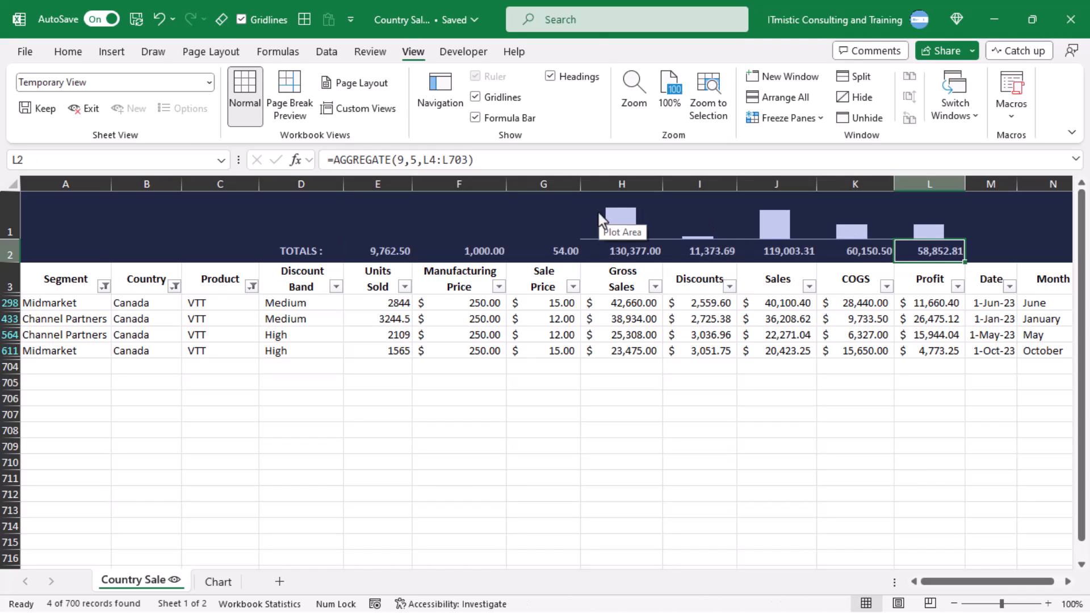
left_click(521, 318)
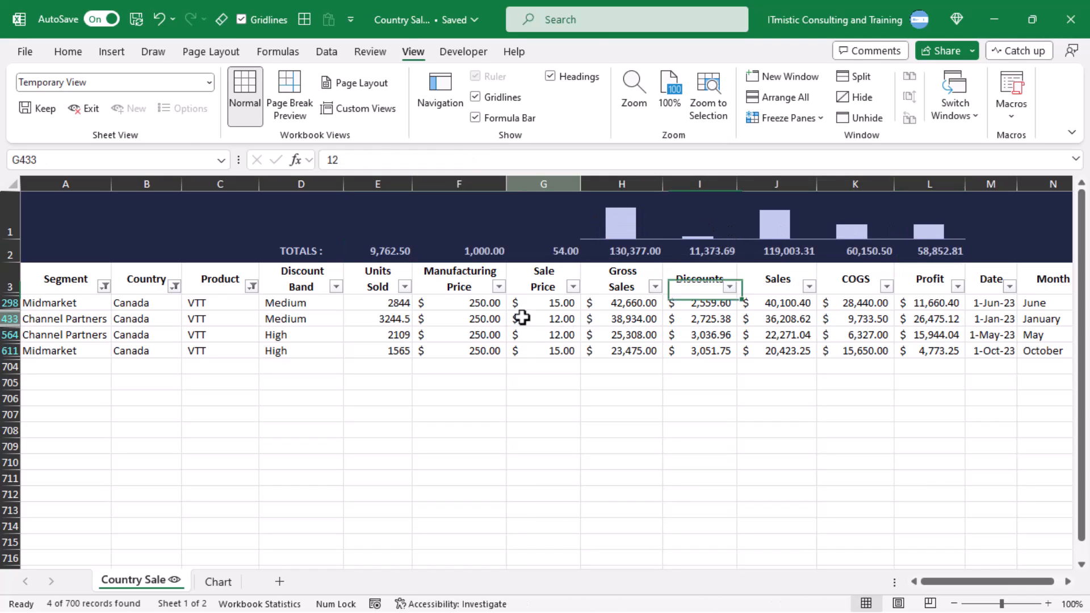
Save the filtered sheet view under the name Person 1 and return to the Default view.
left_click(85, 304)
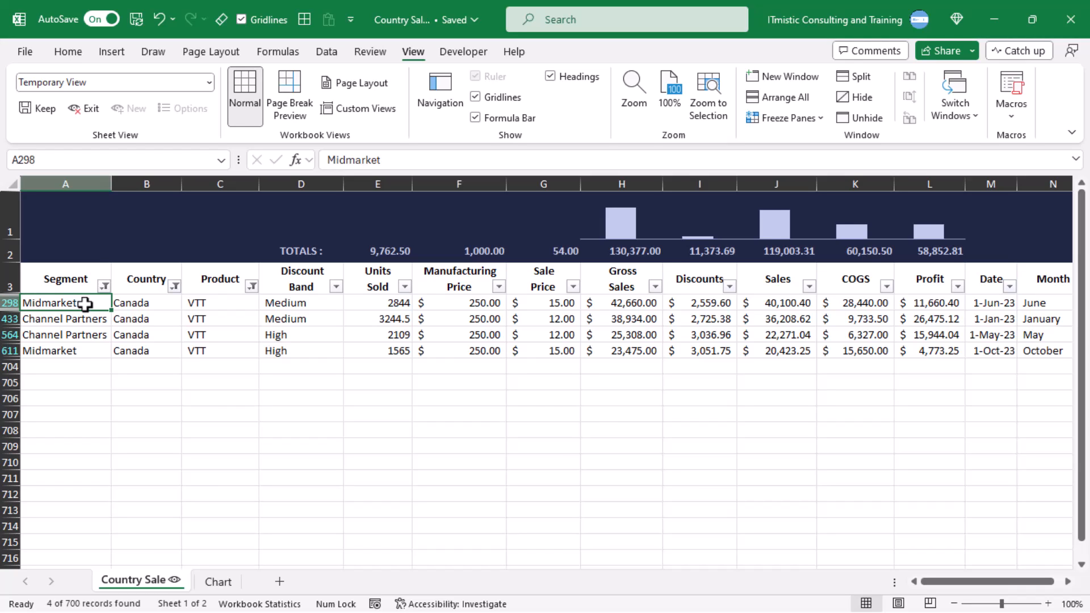
left_click(87, 111)
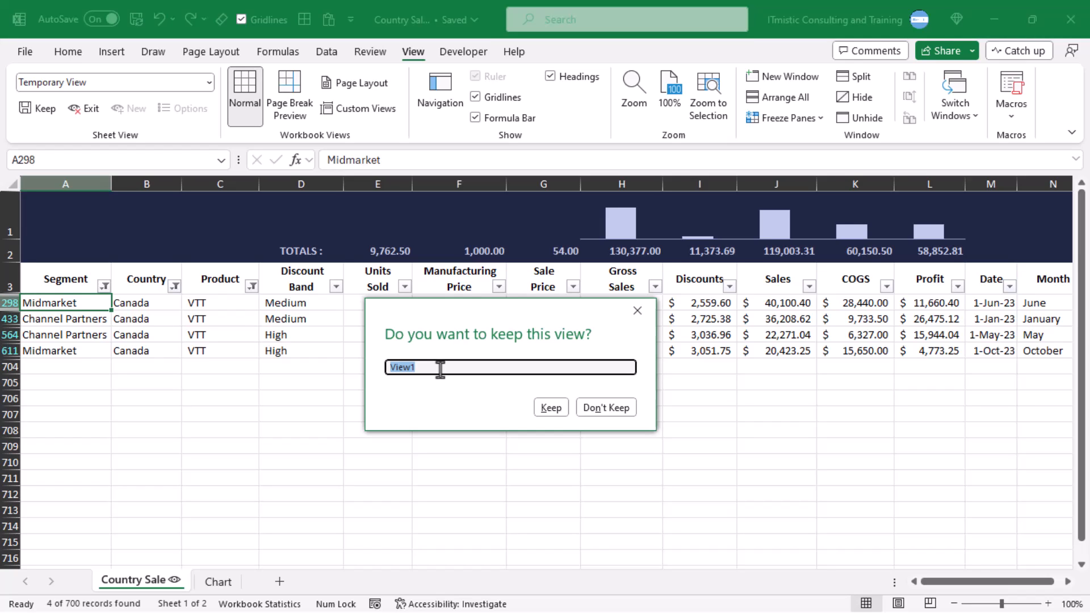
type("Person 1")
left_click(545, 408)
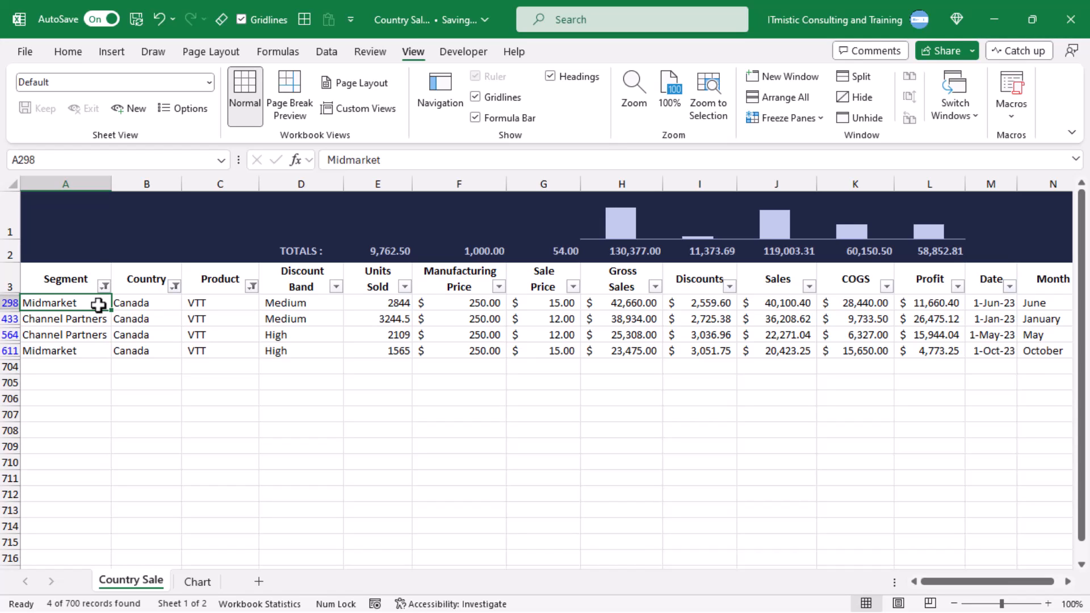
left_click(209, 83)
left_click(102, 106)
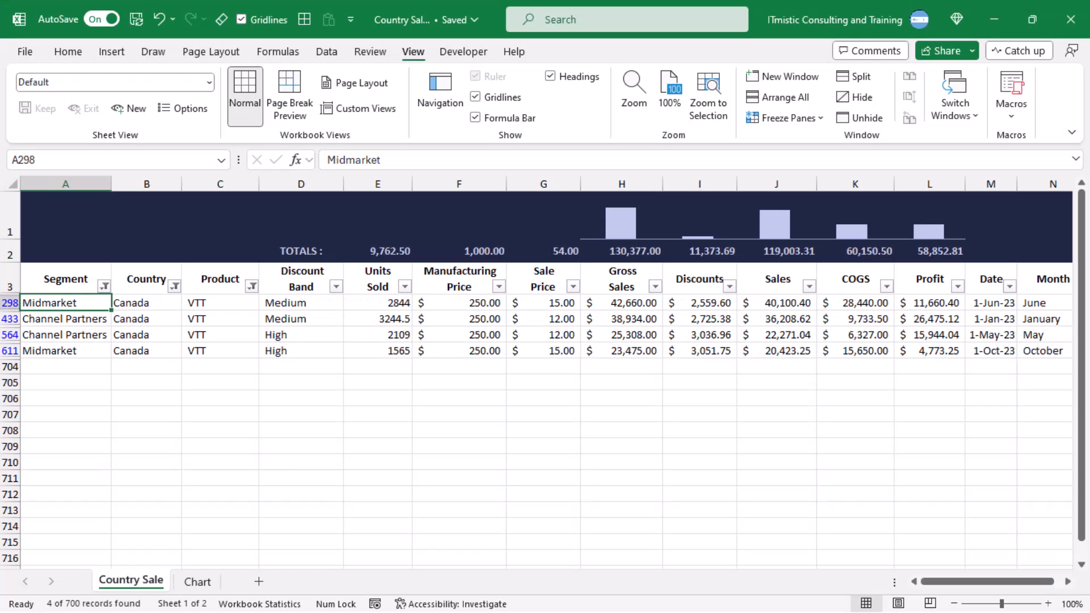
Create another new sheet view and filter the Discount Band column to High only.
left_click(136, 113)
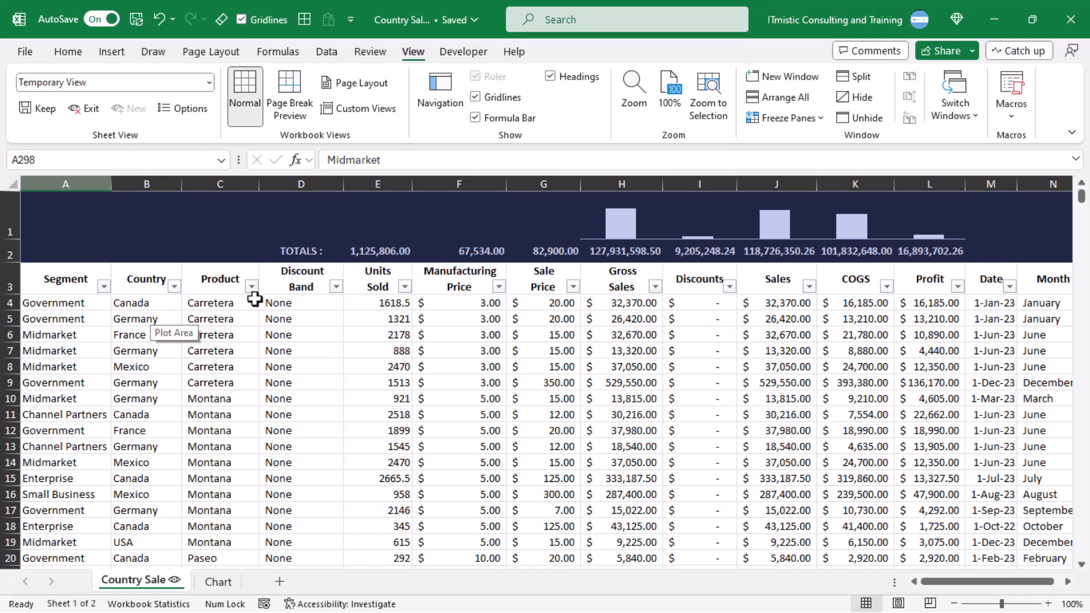
left_click(336, 286)
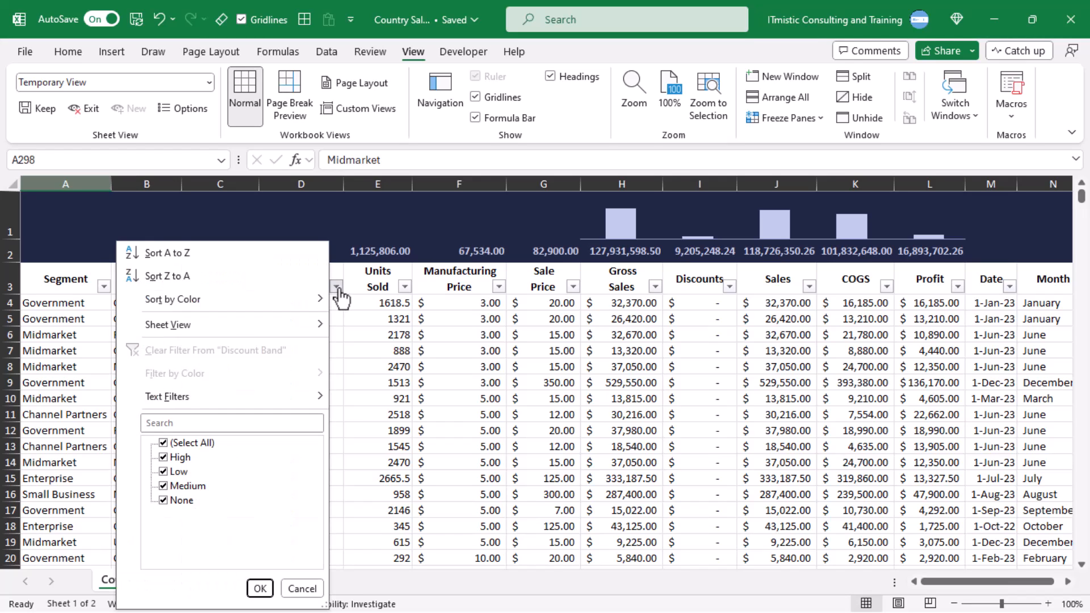
left_click(164, 443)
left_click(163, 457)
left_click(260, 589)
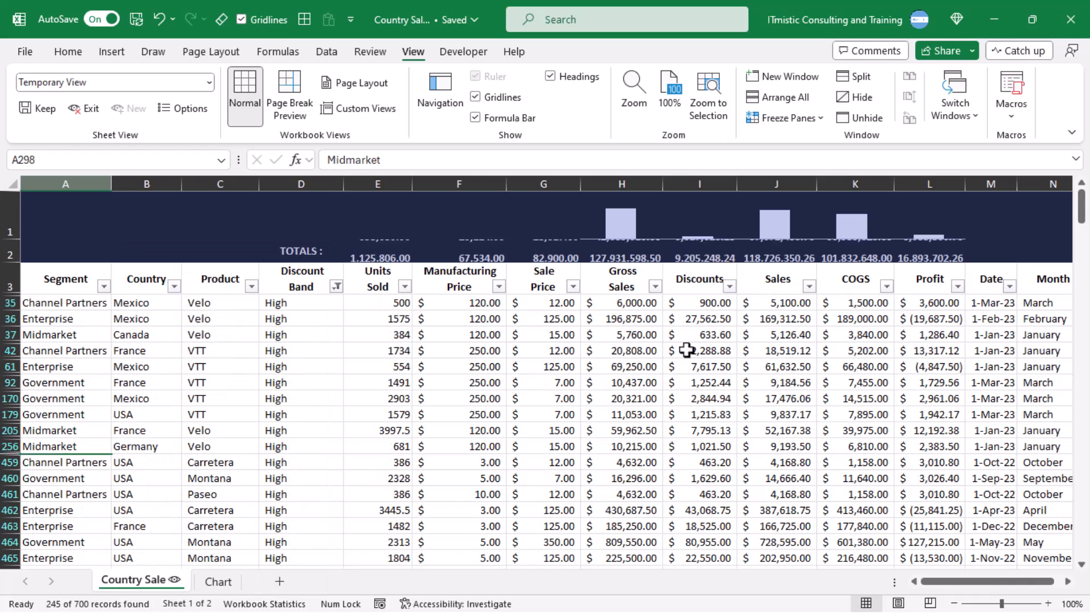
Filter the Date column to January, February and March of 2023.
left_click(1009, 286)
left_click(836, 442)
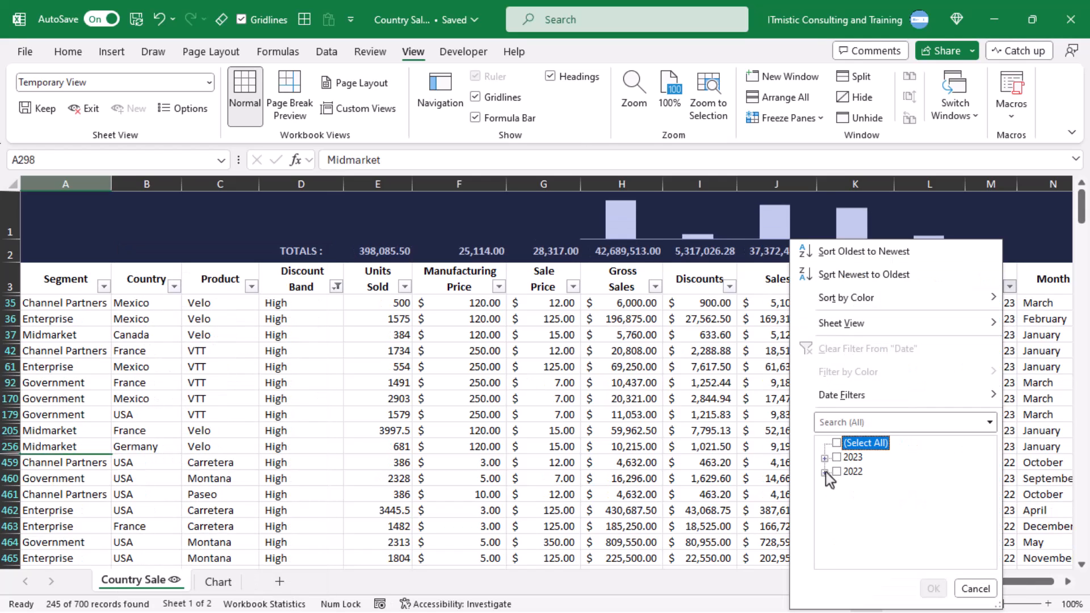
left_click(824, 457)
left_click(852, 457)
left_click(851, 472)
left_click(851, 486)
left_click(933, 589)
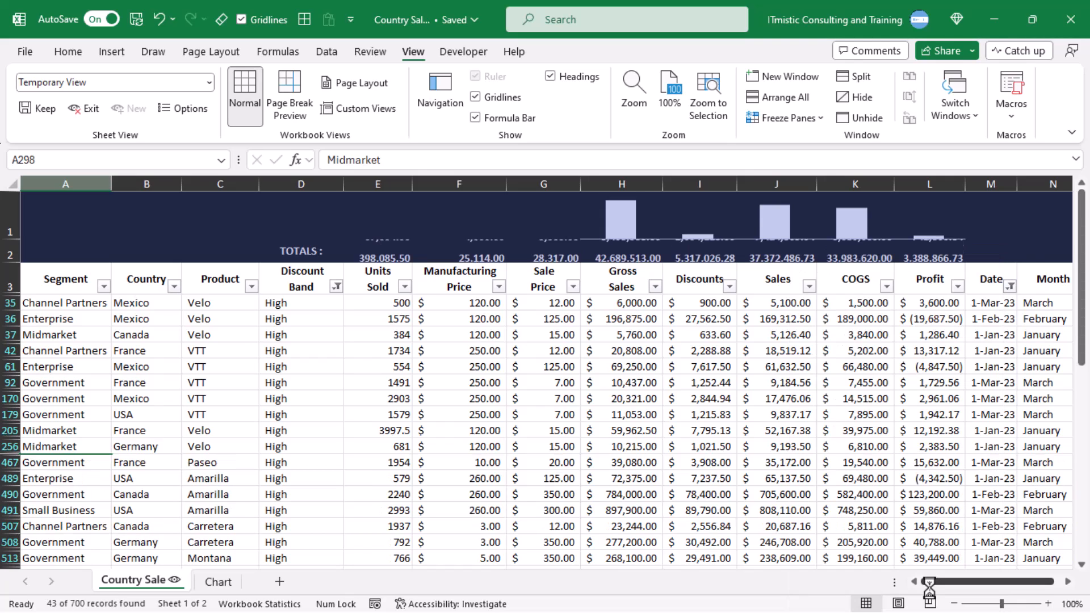
Save the filtered sheet view under the name Person 2 and select cell A4 in the Default view.
left_click(88, 302)
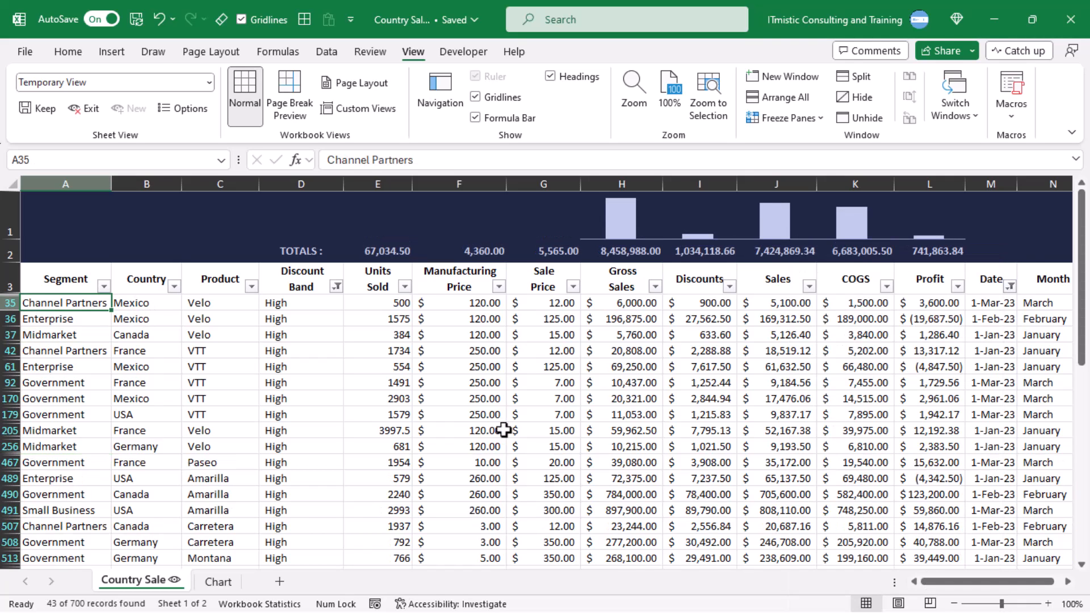
left_click(86, 112)
type("Per")
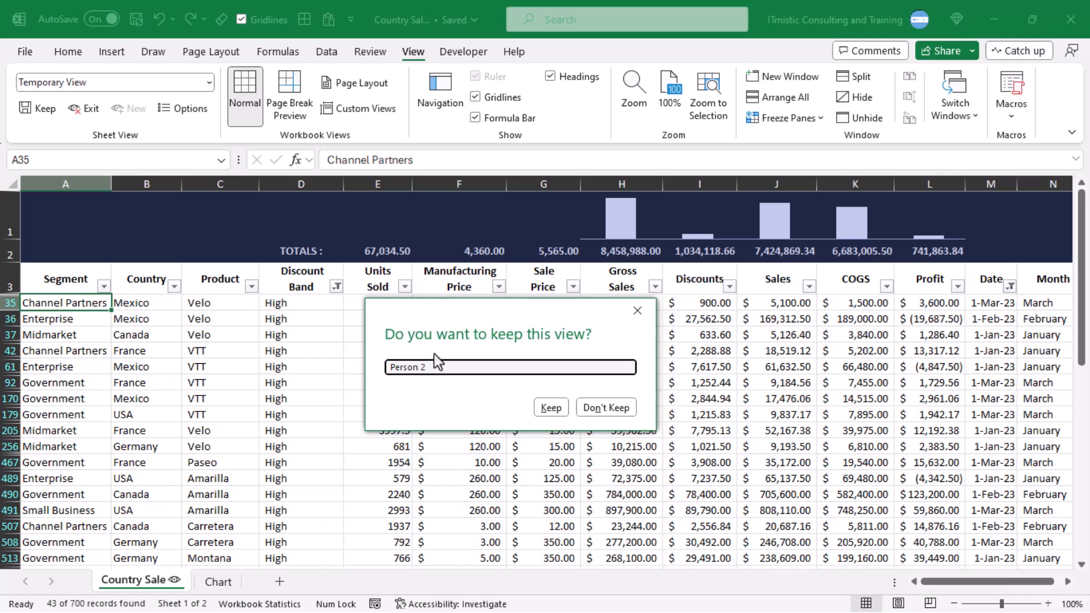
type("son 2")
left_click(550, 408)
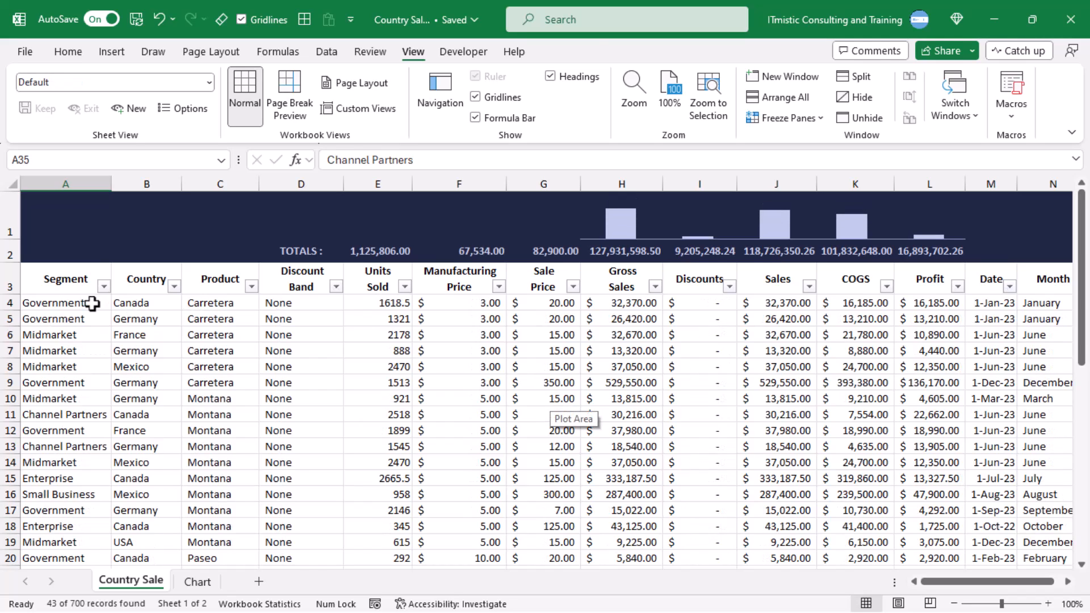
left_click(92, 304)
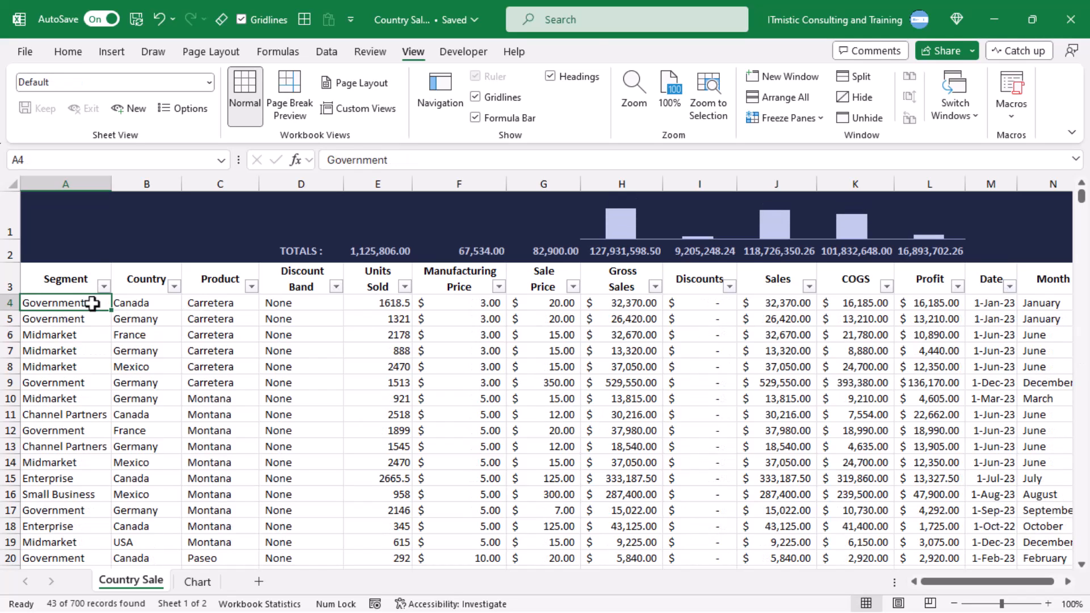
Create a third sheet view and filter the Product column to Montana and Velo.
left_click(132, 114)
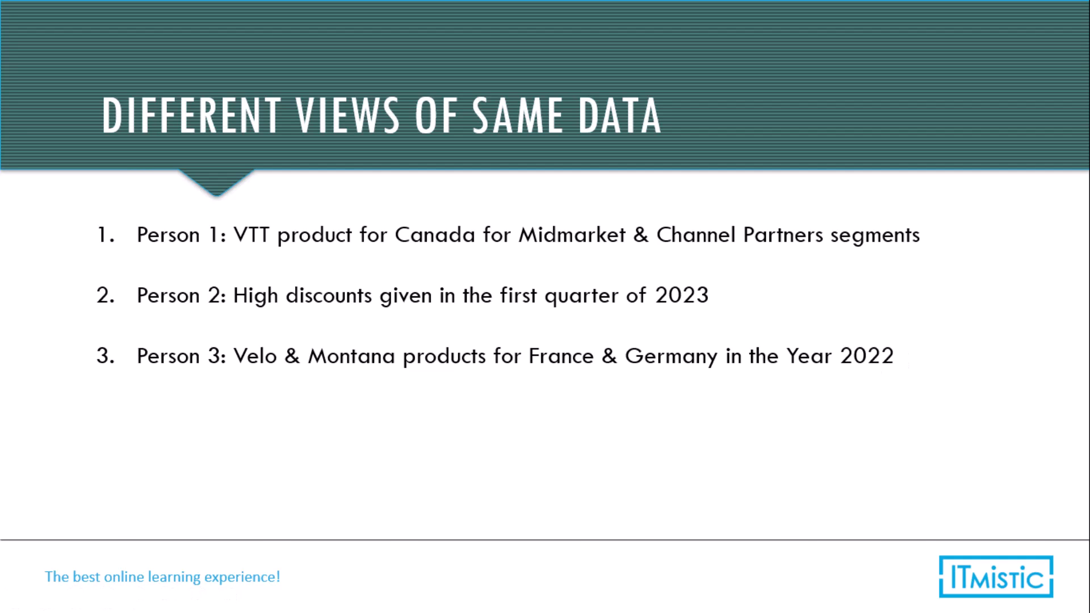
key("alt+Tab")
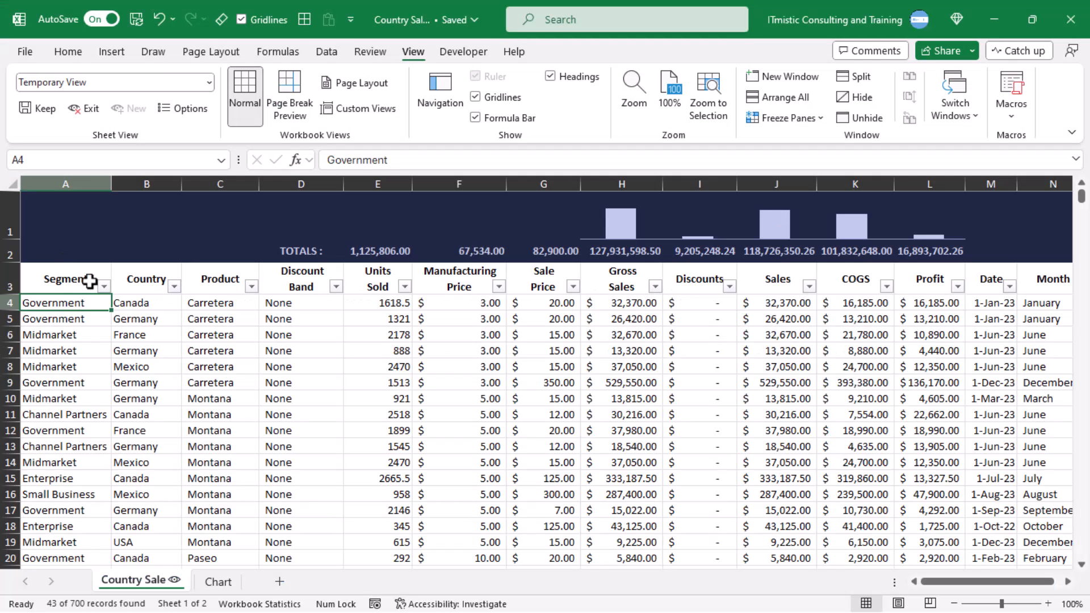
left_click(252, 288)
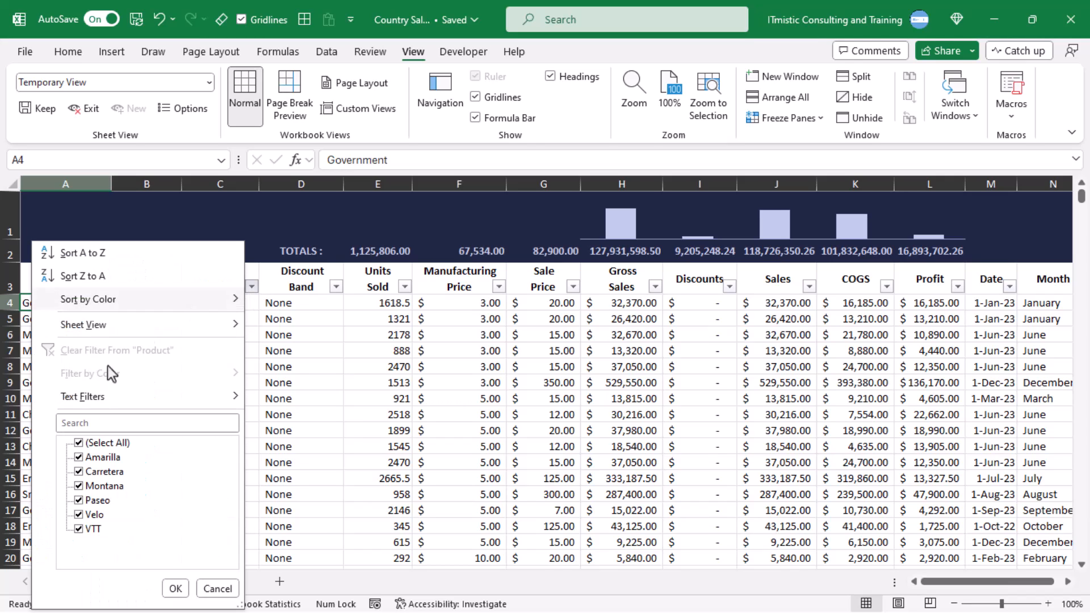
left_click(78, 443)
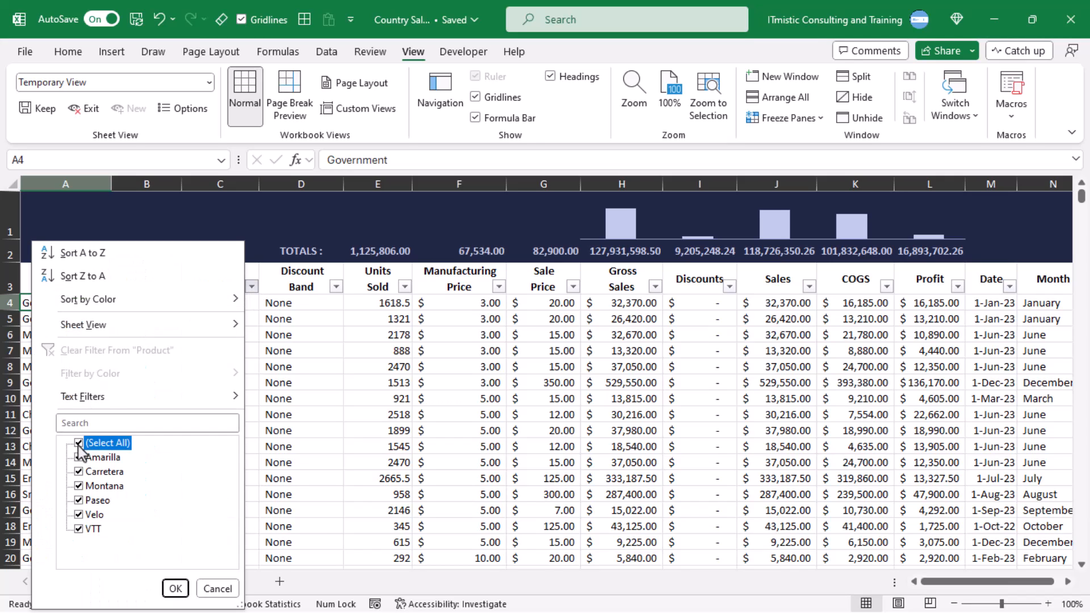
left_click(78, 486)
left_click(78, 515)
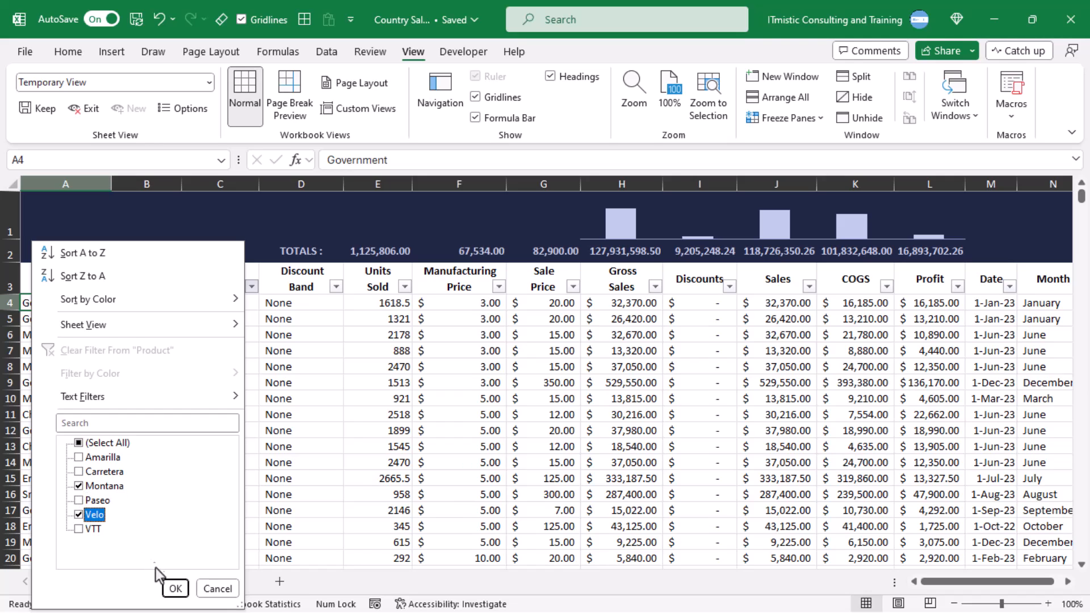
left_click(175, 588)
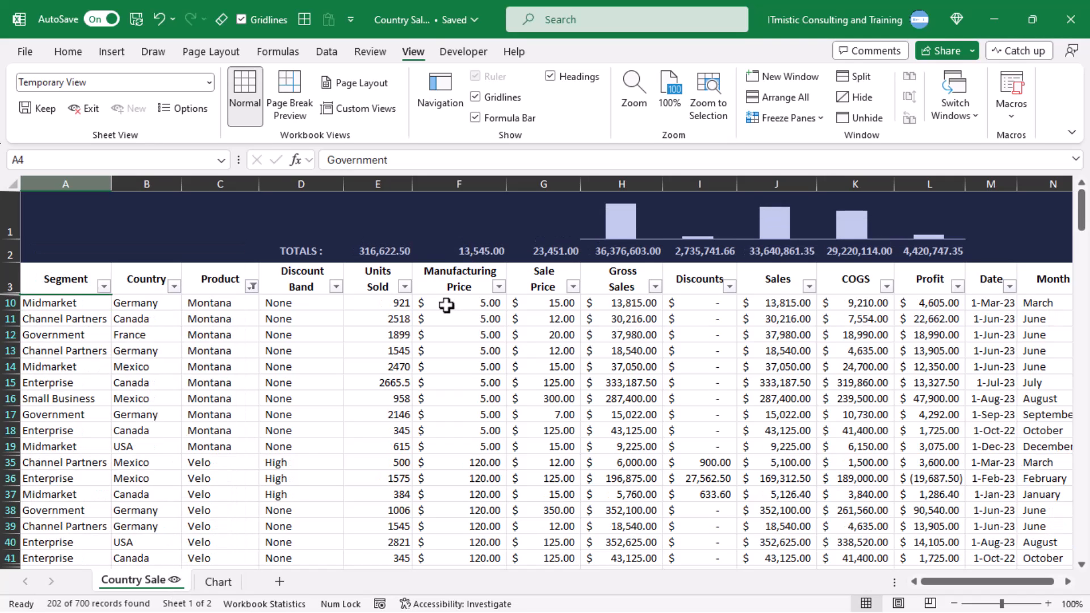
Filter the Country column to France and Germany.
left_click(174, 285)
left_click(229, 443)
left_click(229, 472)
left_click(229, 487)
left_click(325, 588)
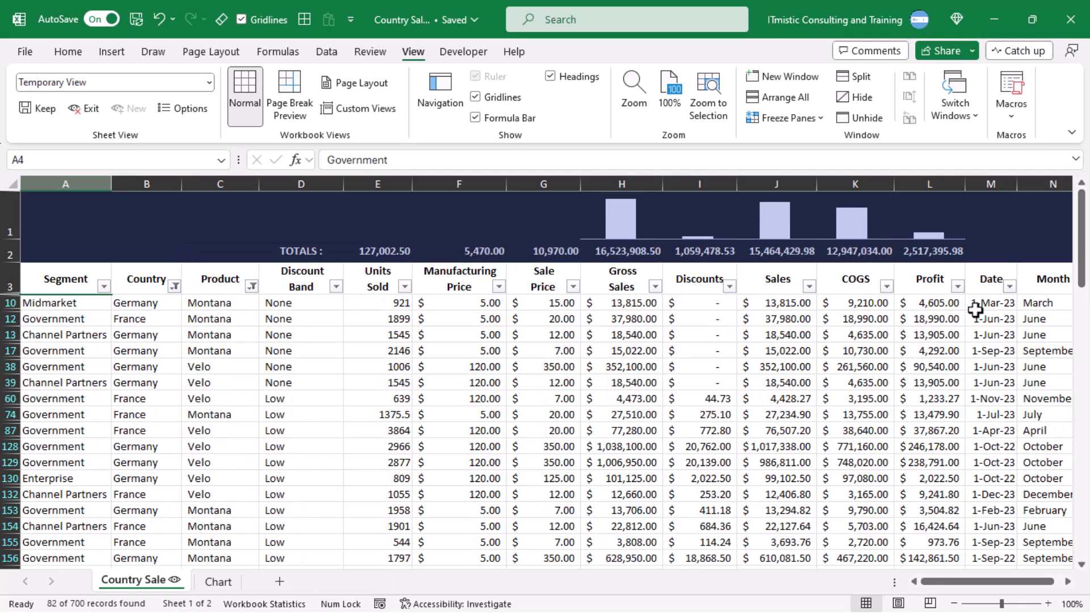
Filter the Date column to 2022 only and select the first visible cell in the Segment column.
left_click(1009, 286)
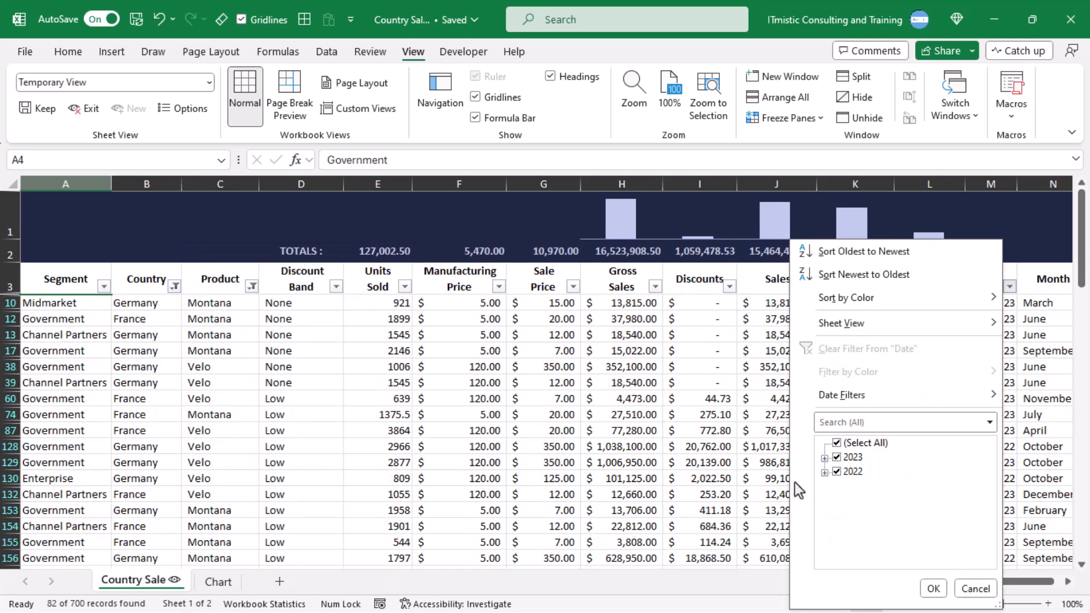
left_click(835, 444)
left_click(835, 472)
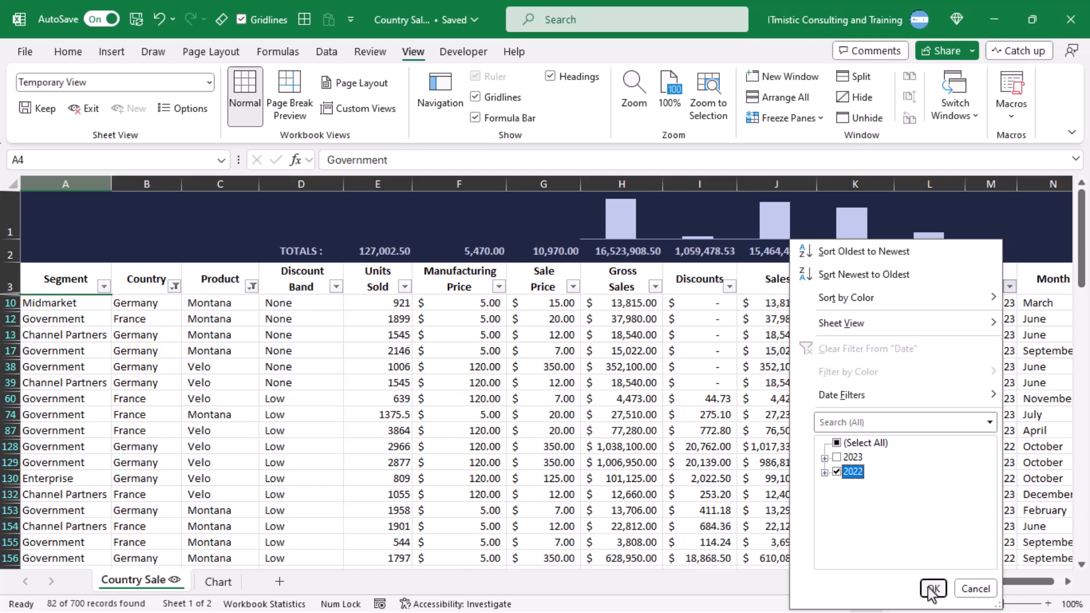
left_click(934, 588)
left_click(52, 305)
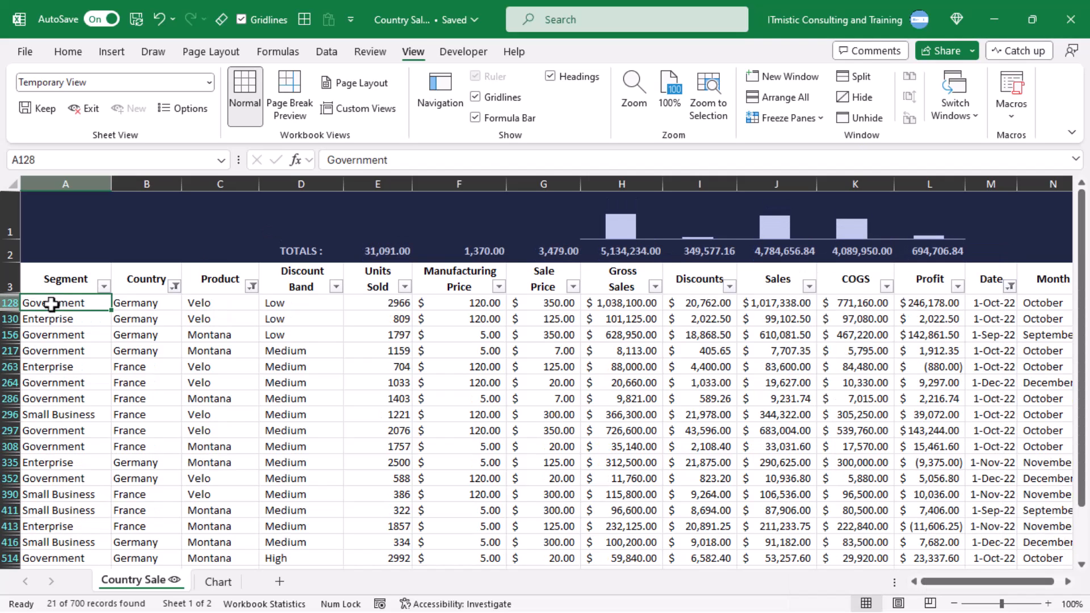
Save the filtered sheet view under the name Person 3, exit to the Default view and select cell A4.
left_click(45, 108)
left_click(83, 88)
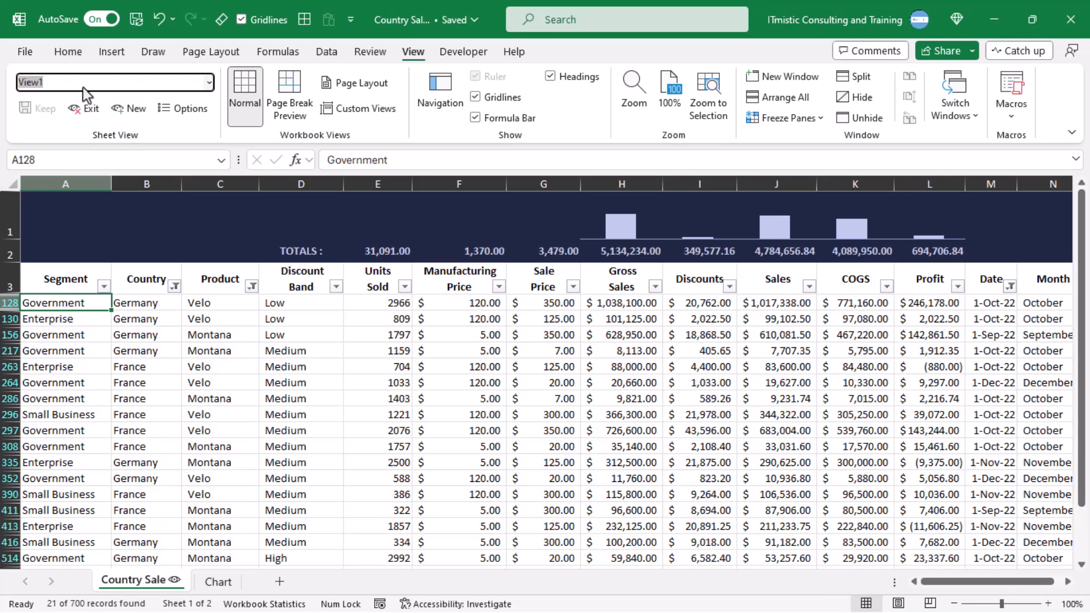
type("Person 3")
key("Return")
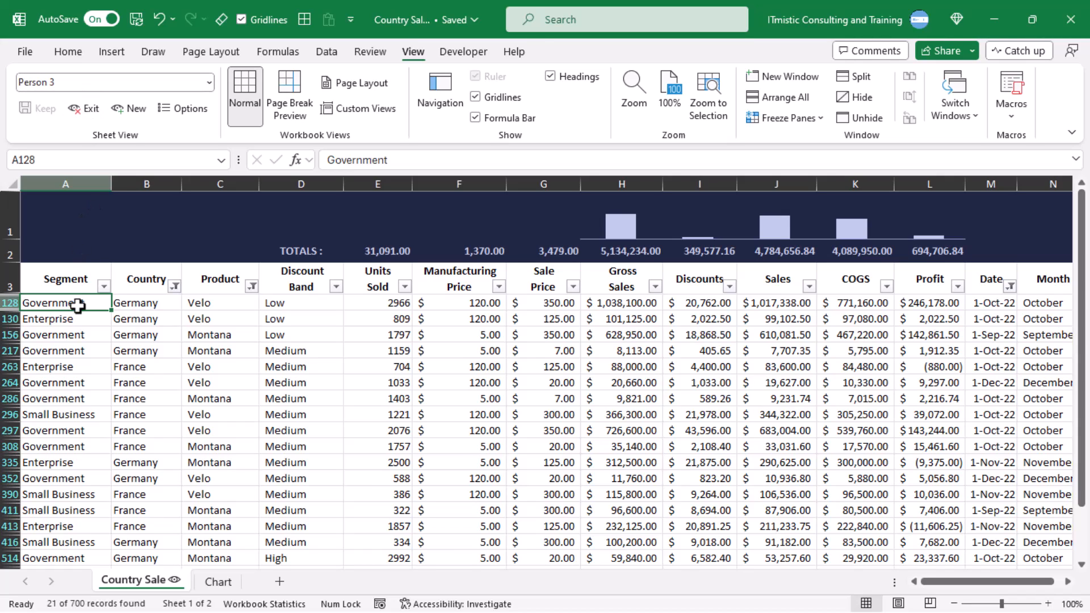
left_click(89, 109)
left_click(87, 305)
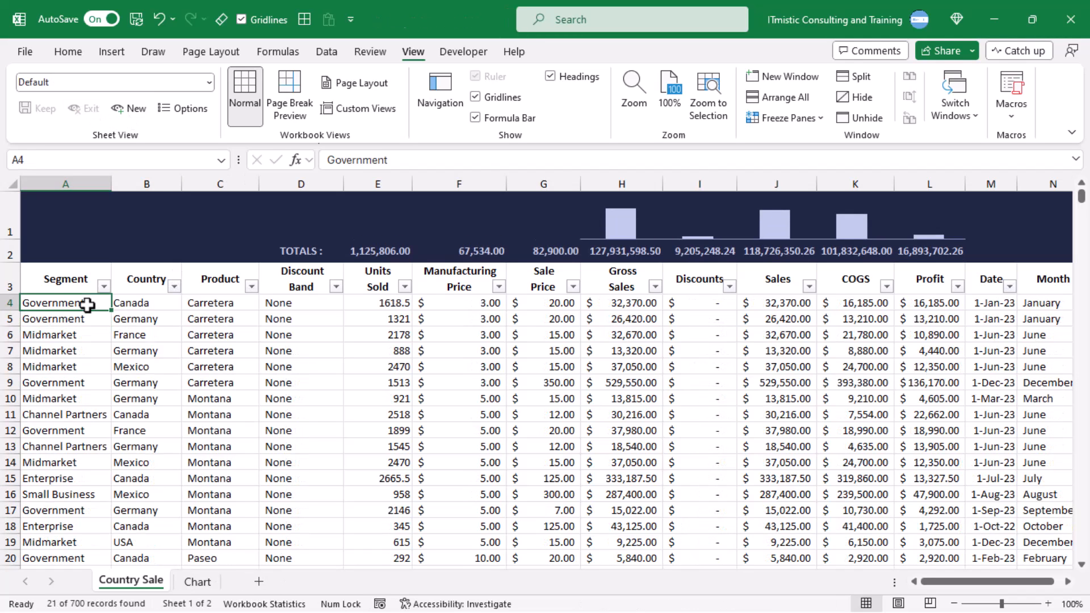
Display the saved Person 1 sheet view, followed by the Person 2 sheet view.
left_click(208, 85)
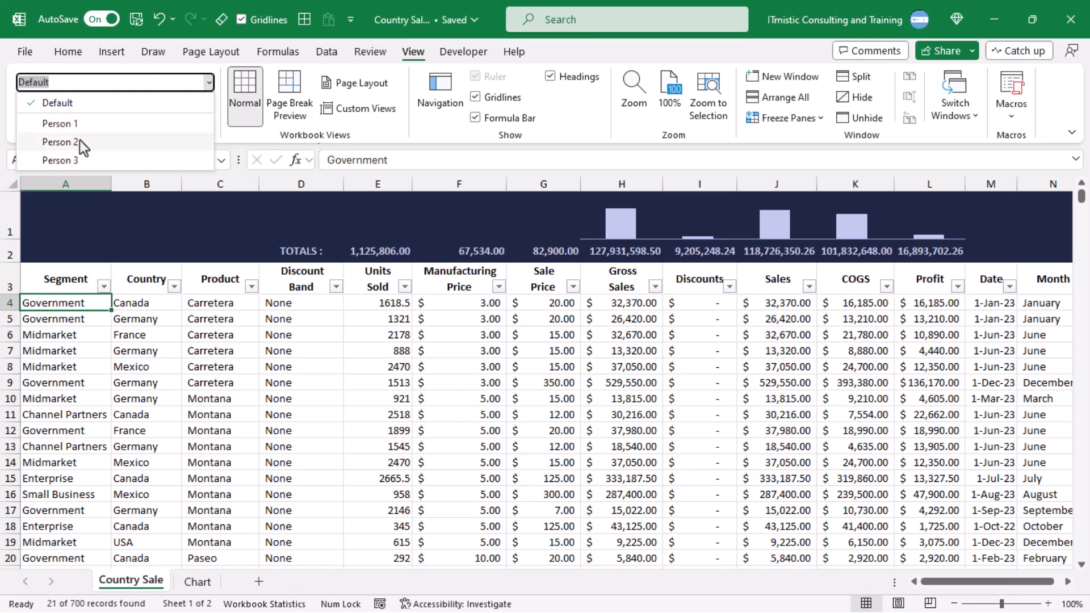
left_click(110, 126)
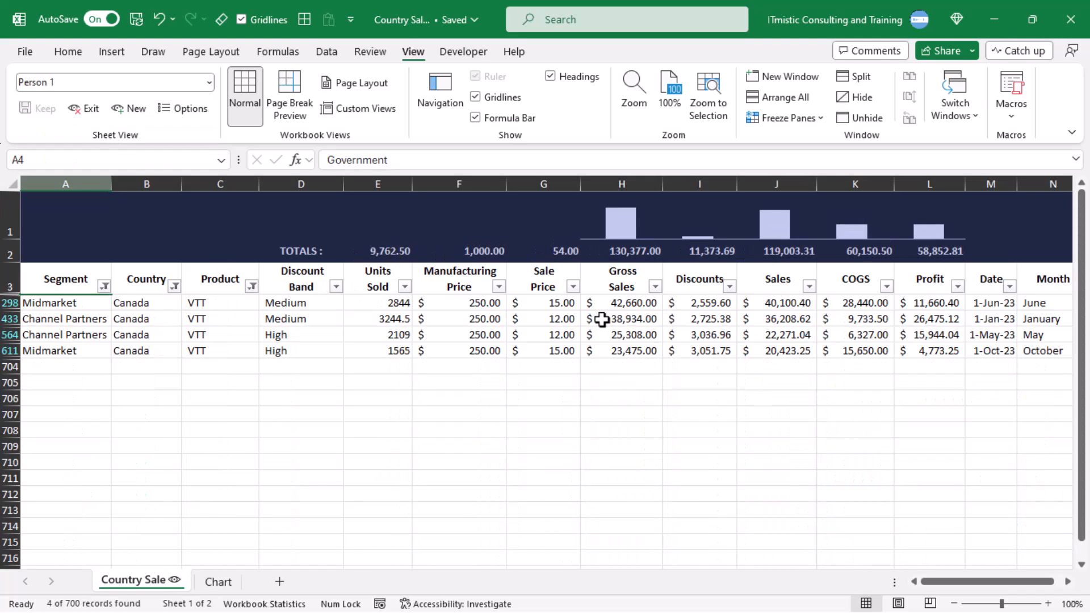
left_click(206, 83)
left_click(64, 148)
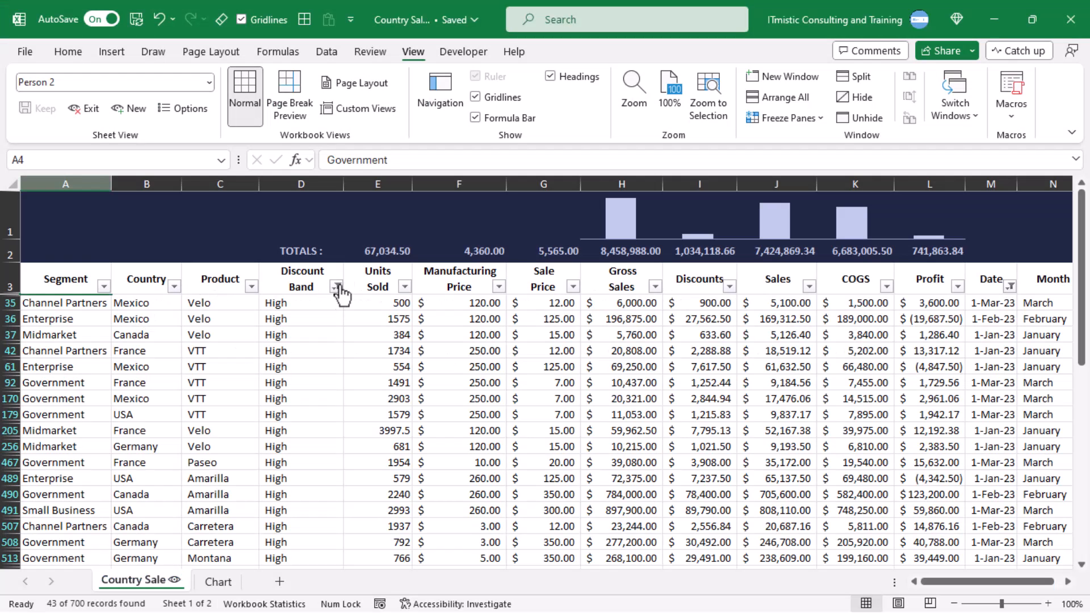
Inspect the Discount Band and Date filter settings in the Person 2 view, expanding the year 2023, without changing them.
left_click(346, 287)
left_click(337, 287)
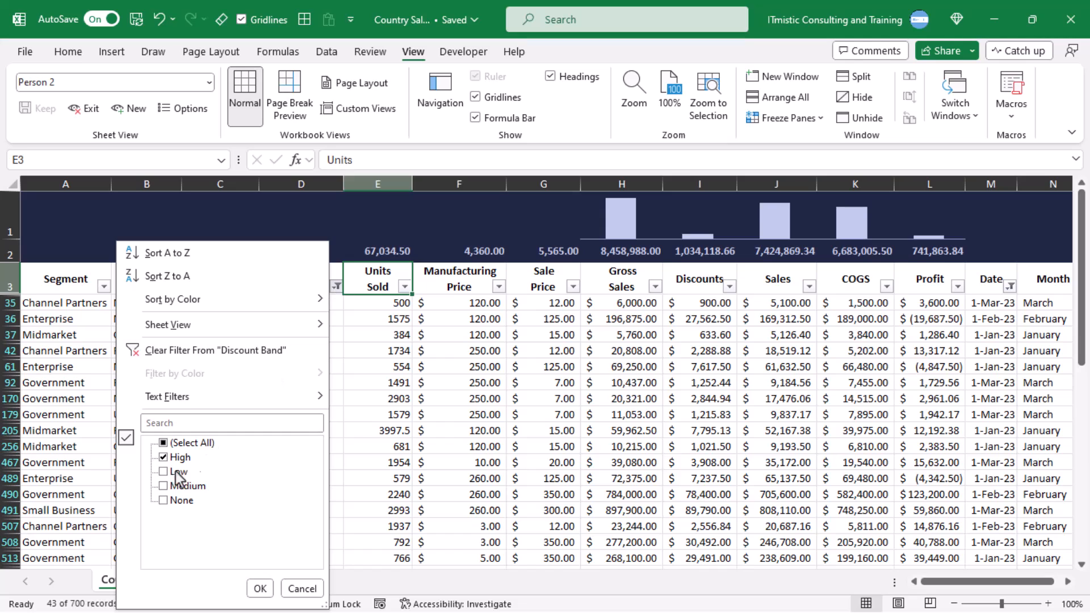
left_click(260, 588)
left_click(1010, 287)
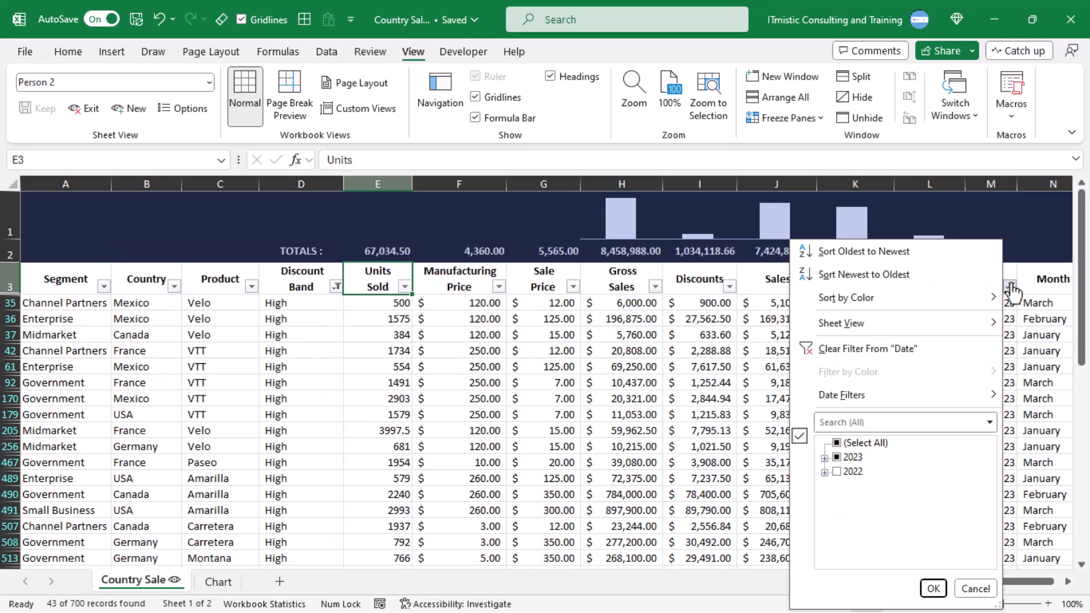
left_click(826, 459)
left_click(631, 432)
left_click(286, 366)
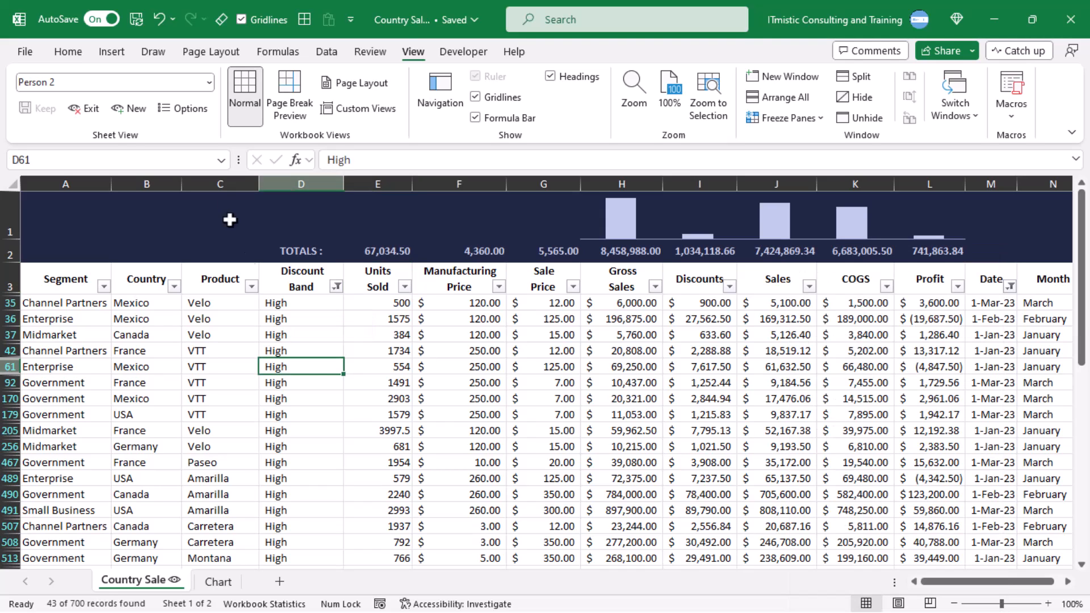
Display the saved Person 3 sheet view and select cell A128 in the Segment column.
left_click(209, 83)
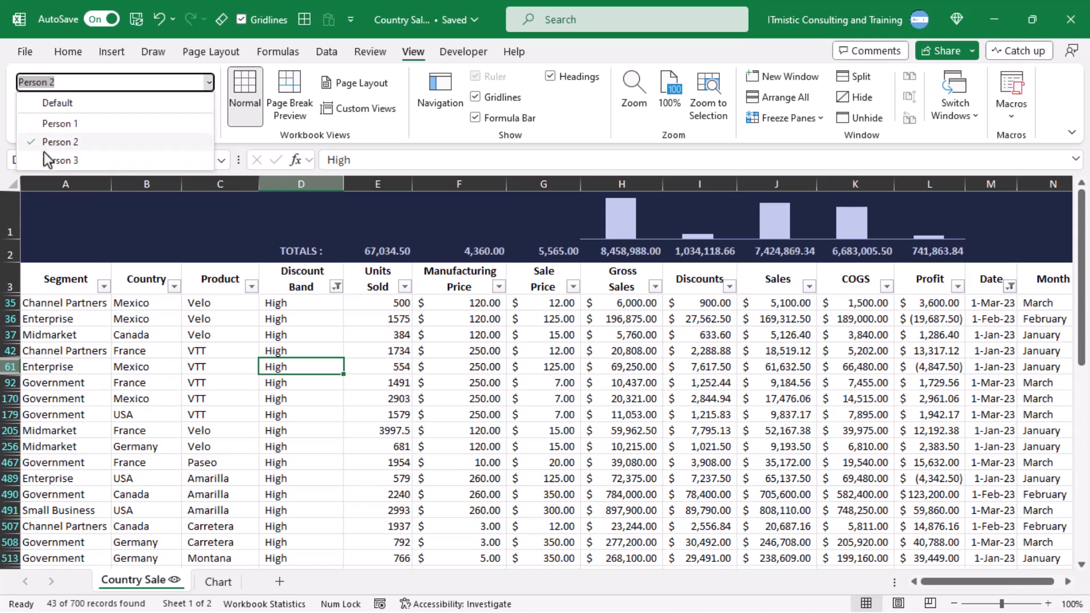
left_click(46, 160)
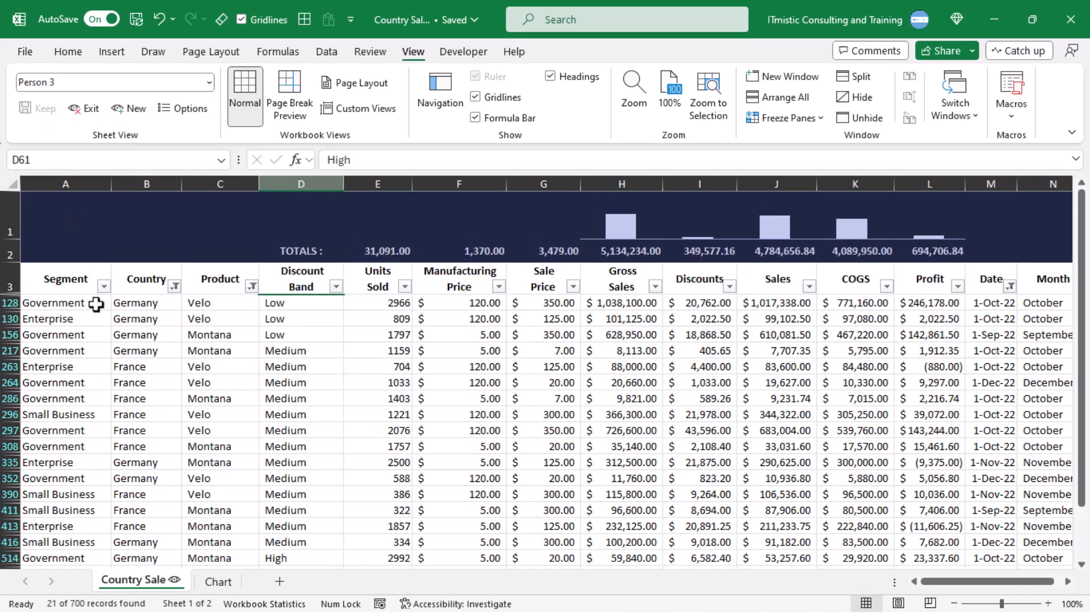
left_click(96, 303)
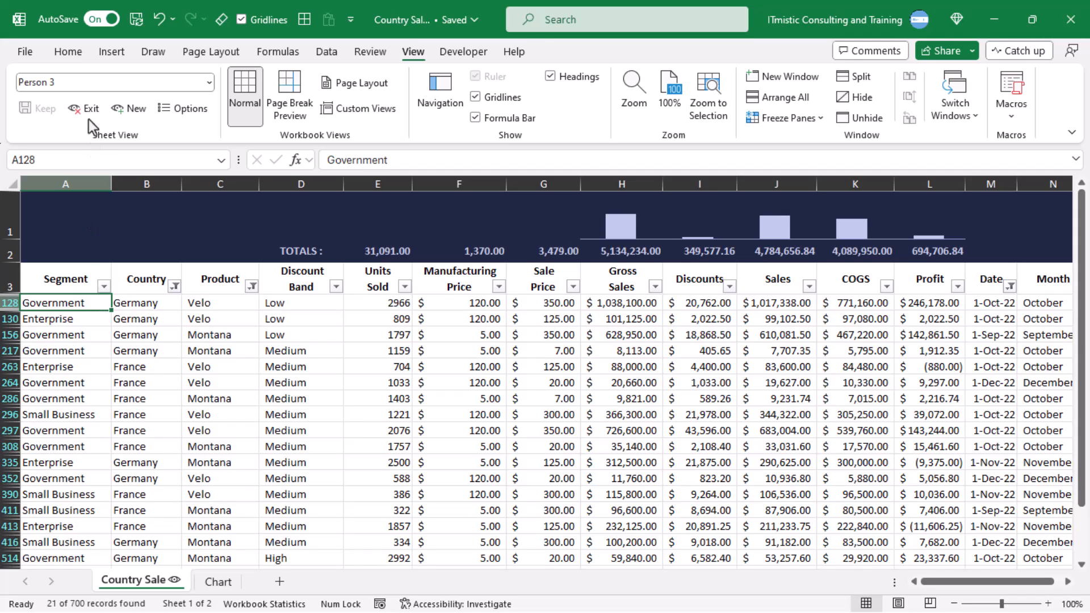
Review the Sheet View options for renaming, duplicating and deleting views and the editable view name, leaving everything as it is.
left_click(181, 107)
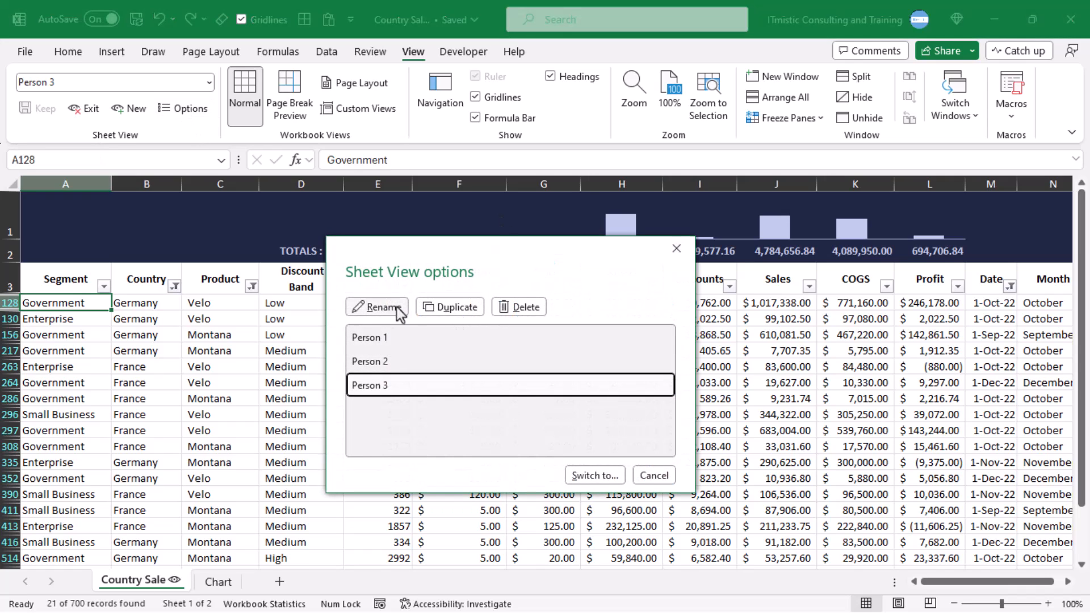
left_click(654, 475)
left_click(92, 82)
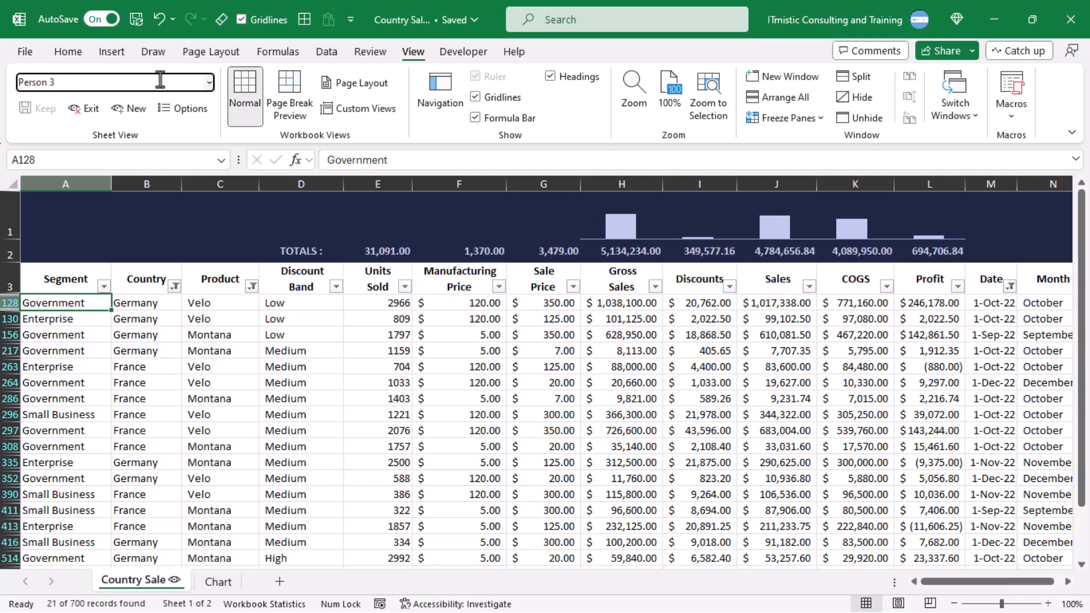
left_click(144, 321)
left_click(71, 301)
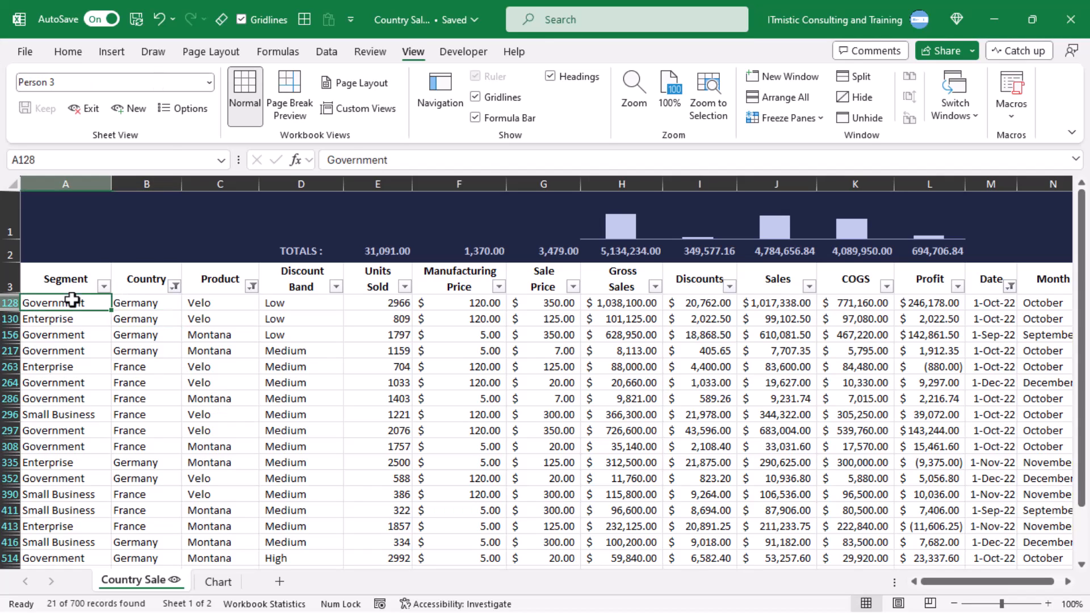
Switch the sheet back to the Default view and select cell A4.
left_click(208, 83)
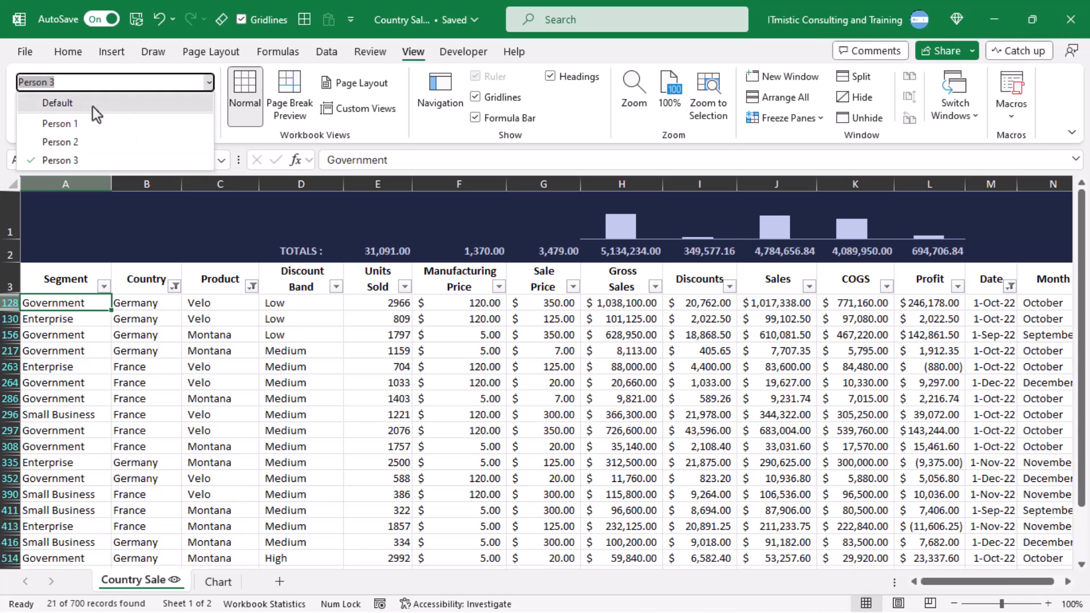
left_click(93, 107)
left_click(67, 307)
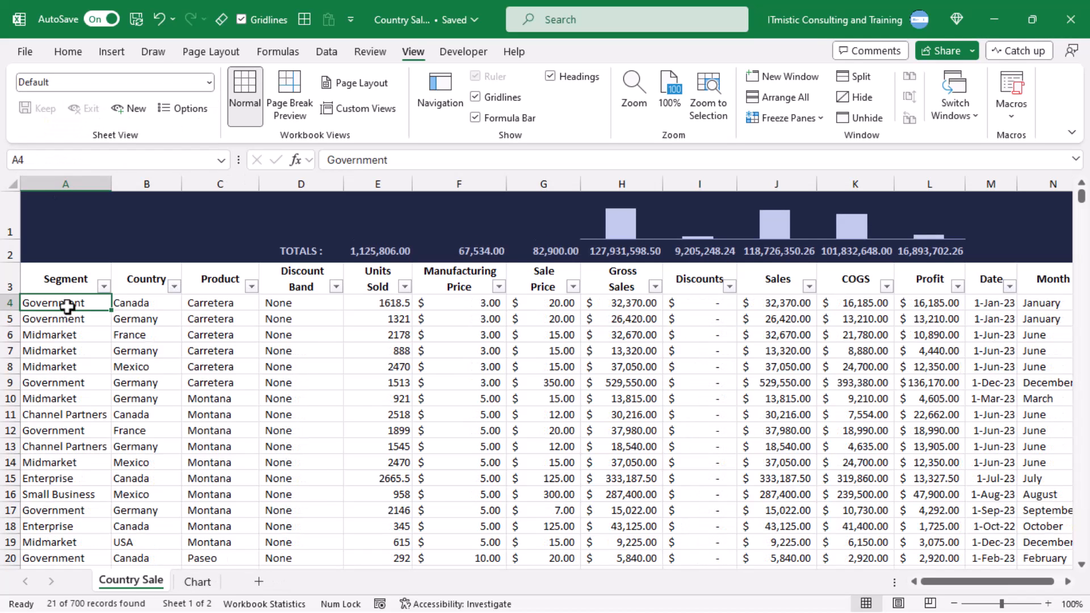